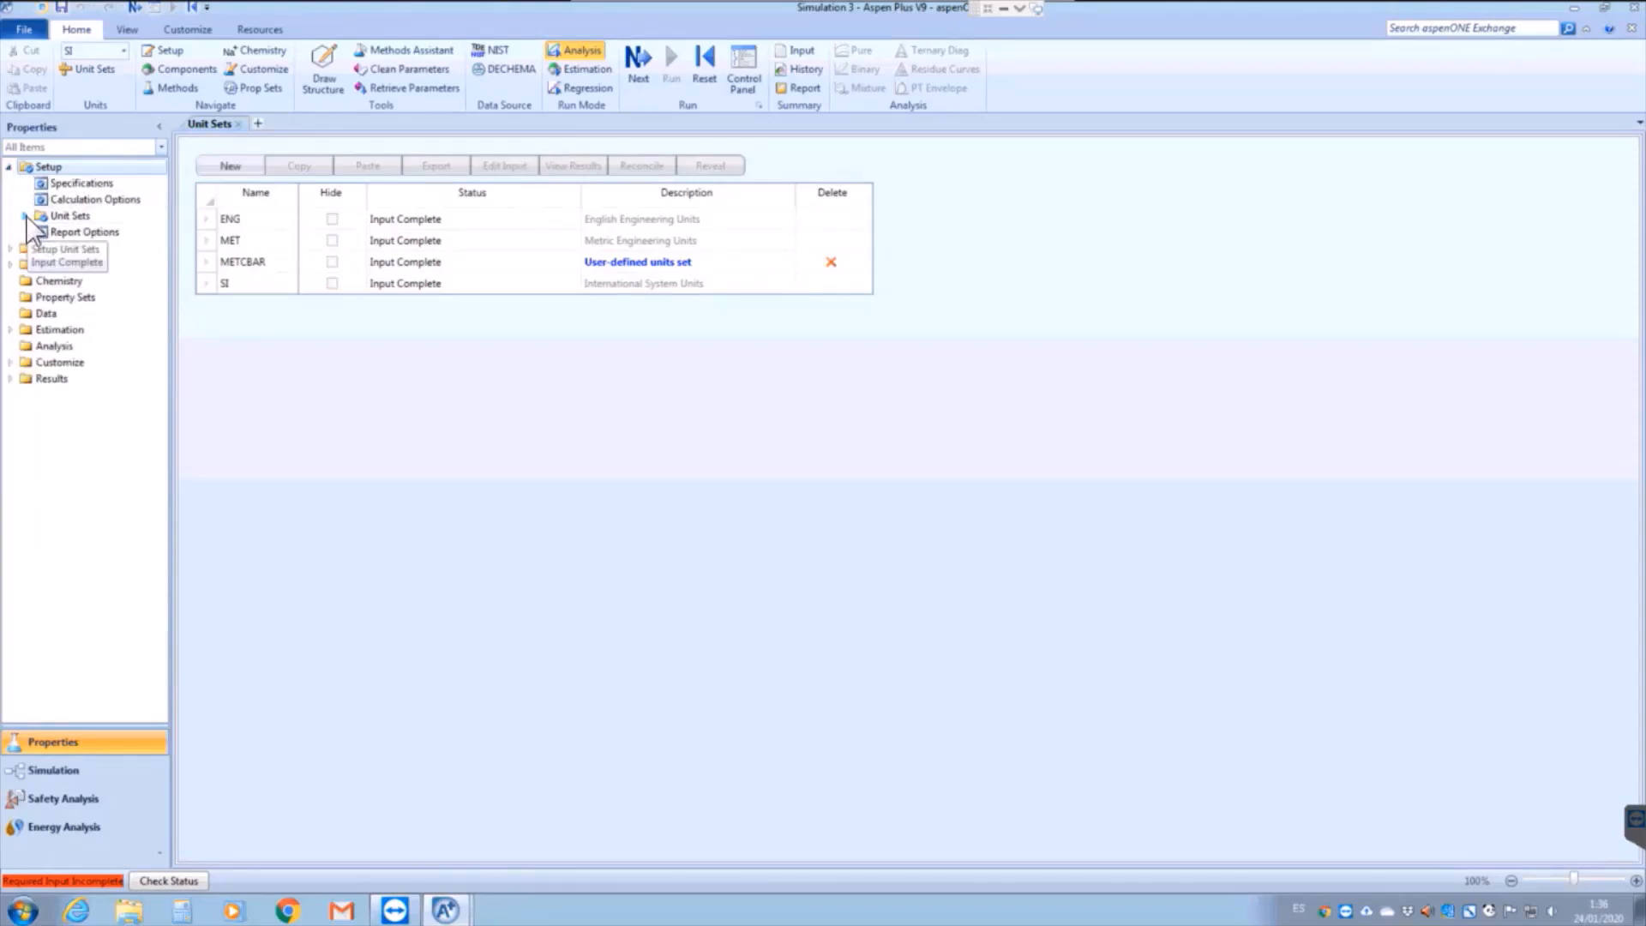
Review the standard units defined in the ENG, MET, METCBAR and SI unit sets
{"action": "left_click", "coordinate": [25, 216]}
{"action": "left_click", "coordinate": [69, 235]}
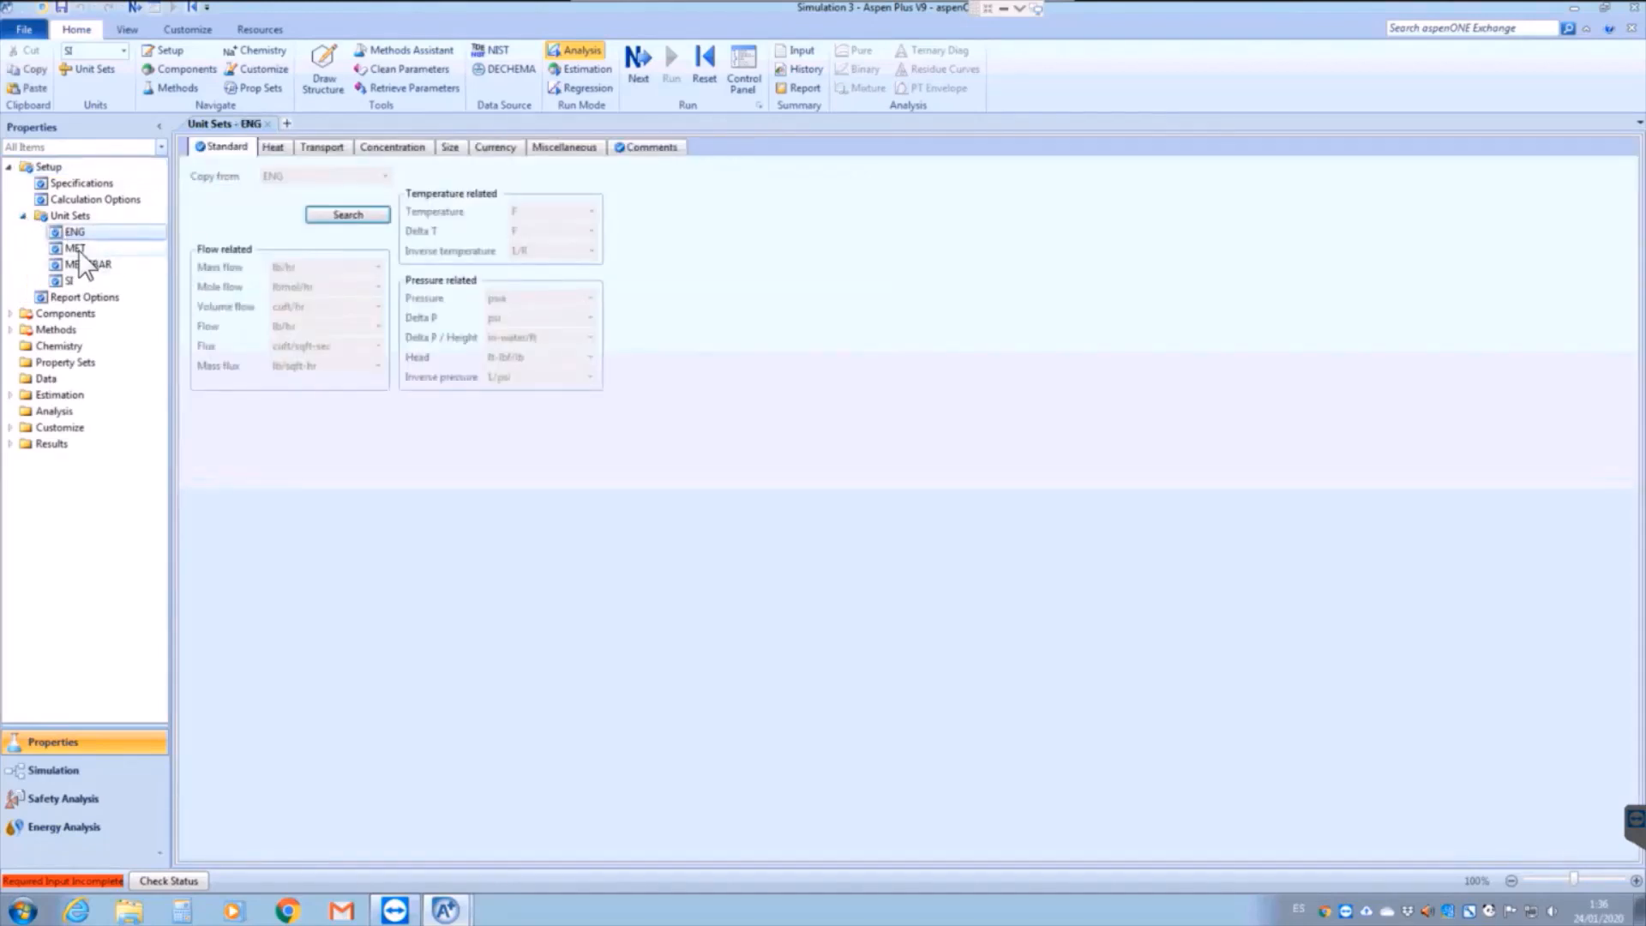
{"action": "left_click", "coordinate": [76, 248]}
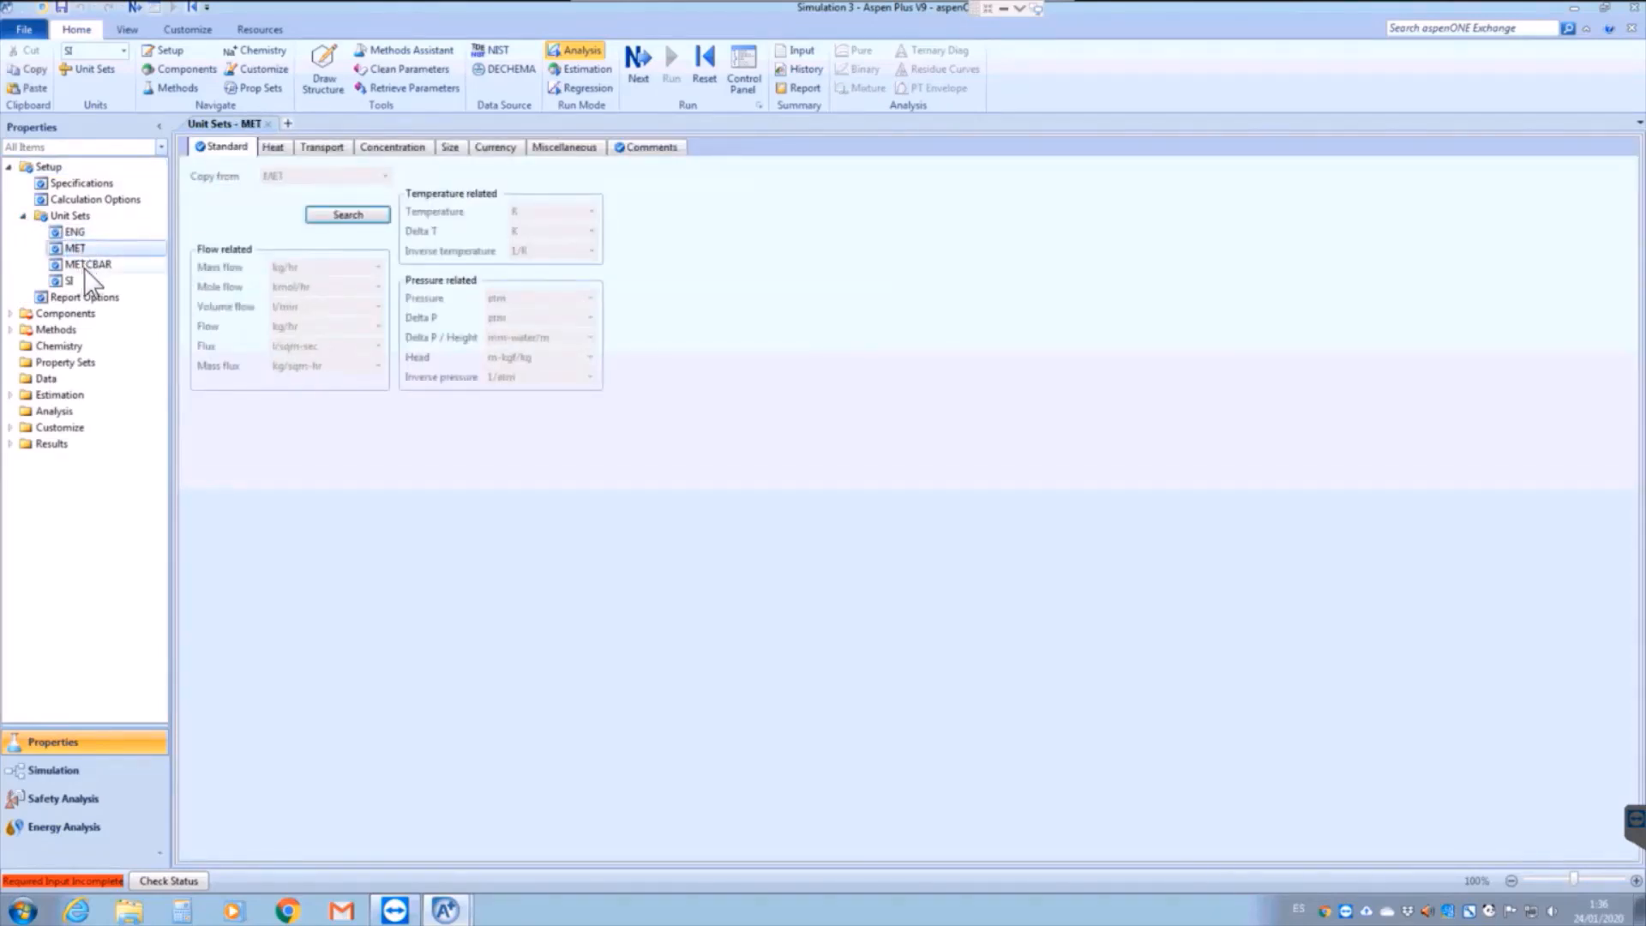
{"action": "left_click", "coordinate": [88, 264]}
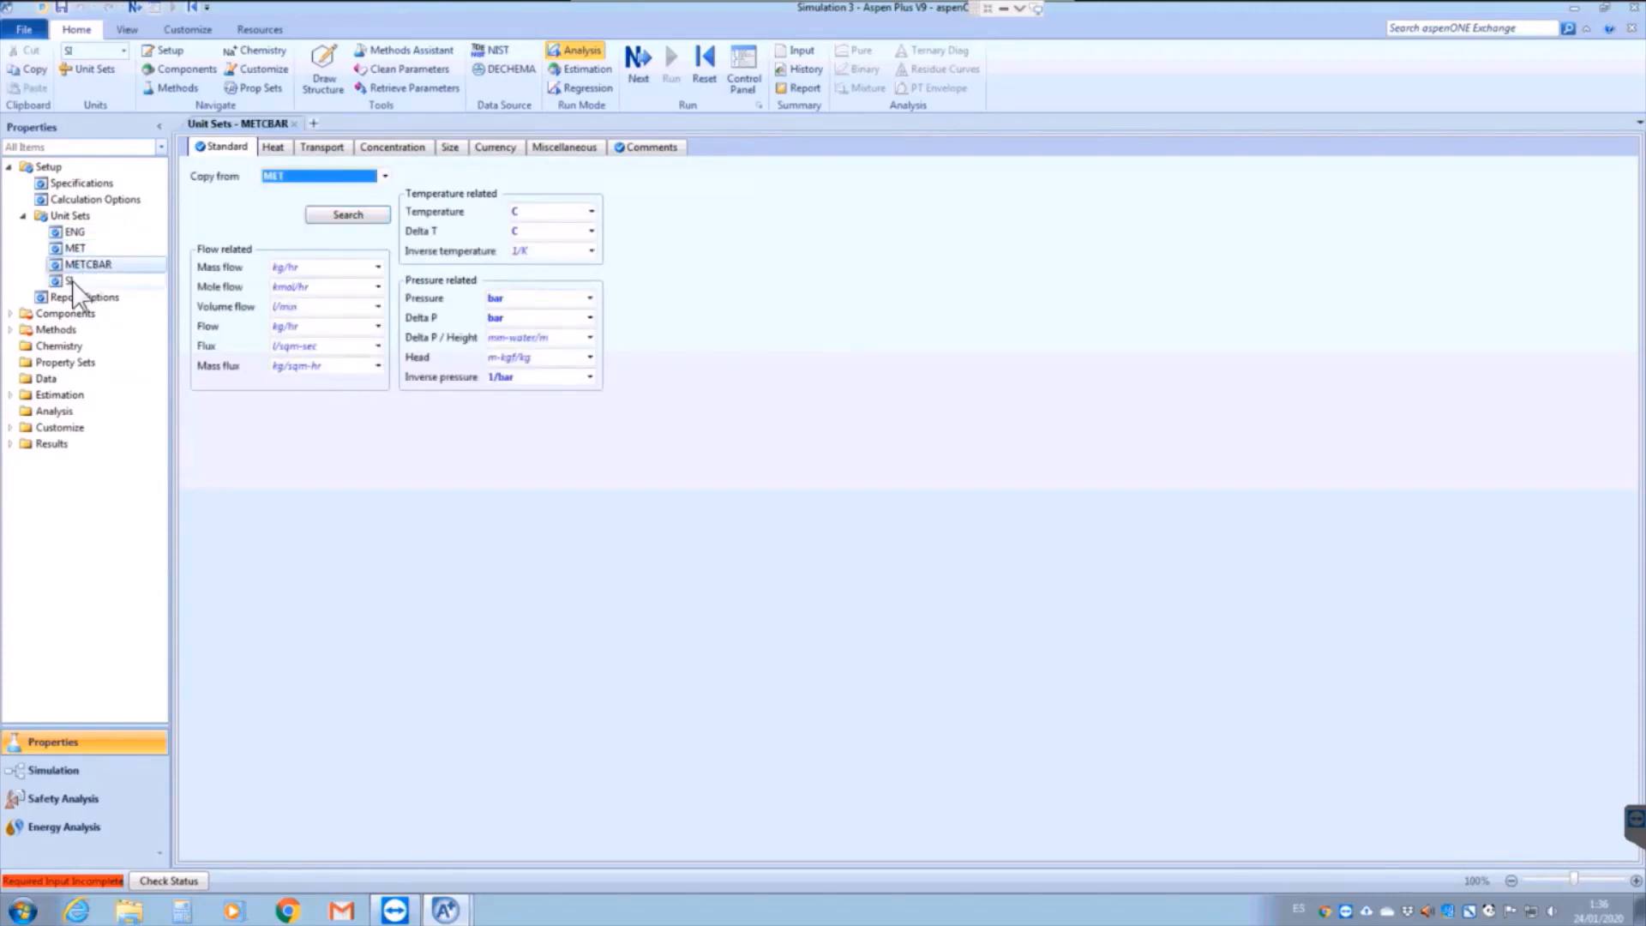
{"action": "left_click", "coordinate": [68, 281]}
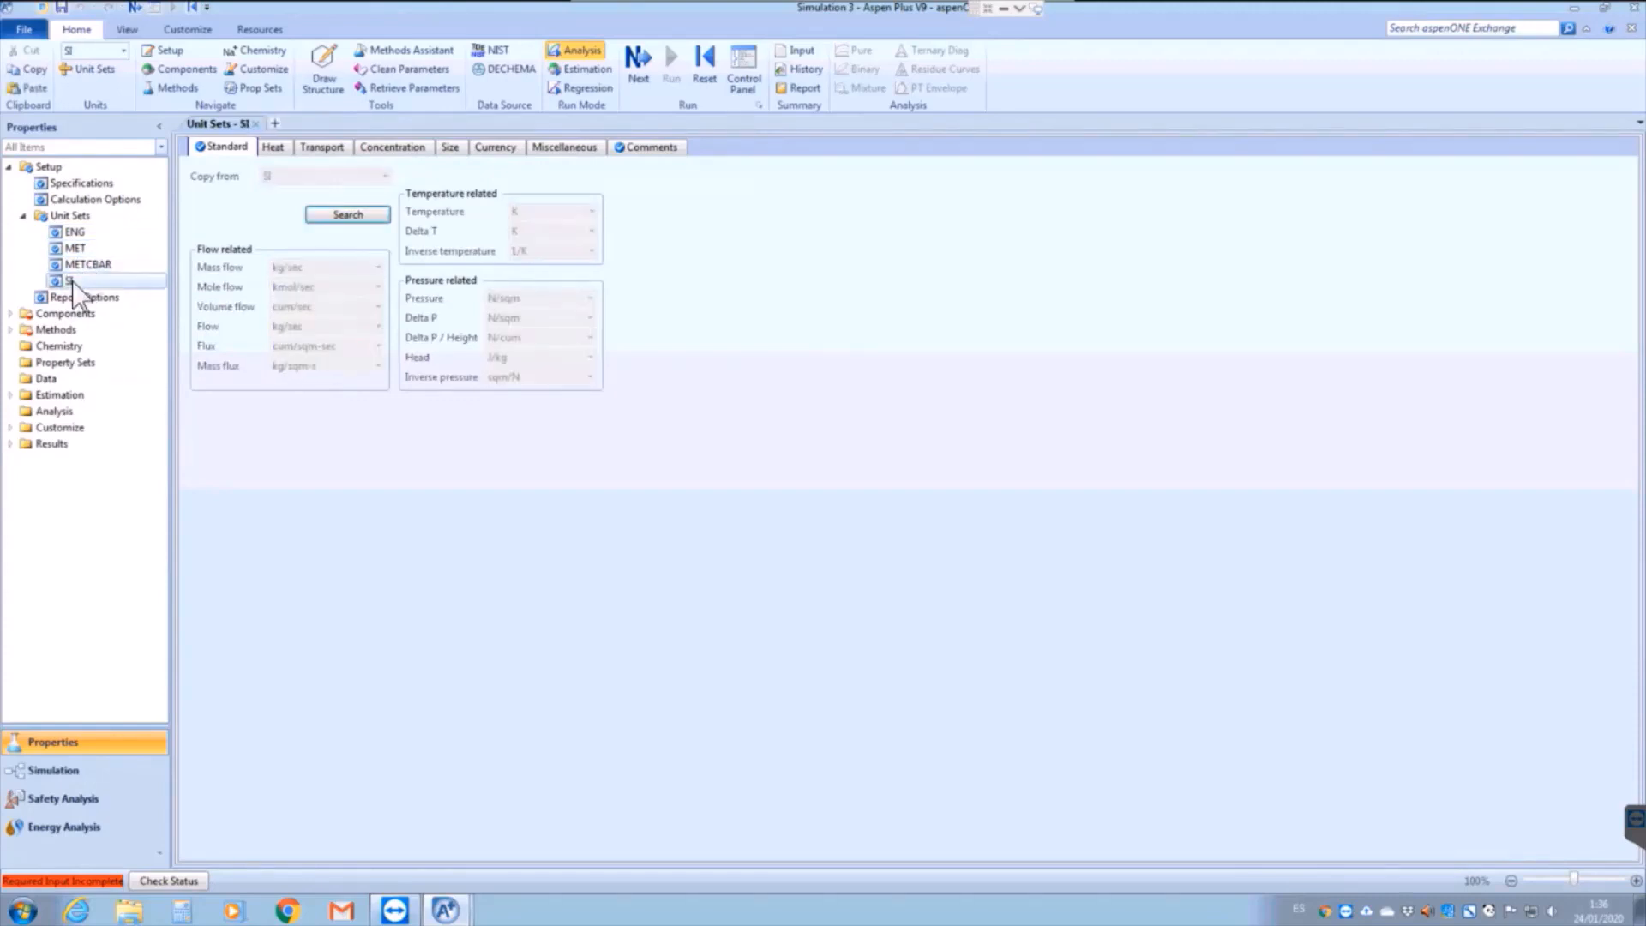
Create a new unit set with the ID MISISTEM and set its temperature unit to C
{"action": "left_click", "coordinate": [84, 214]}
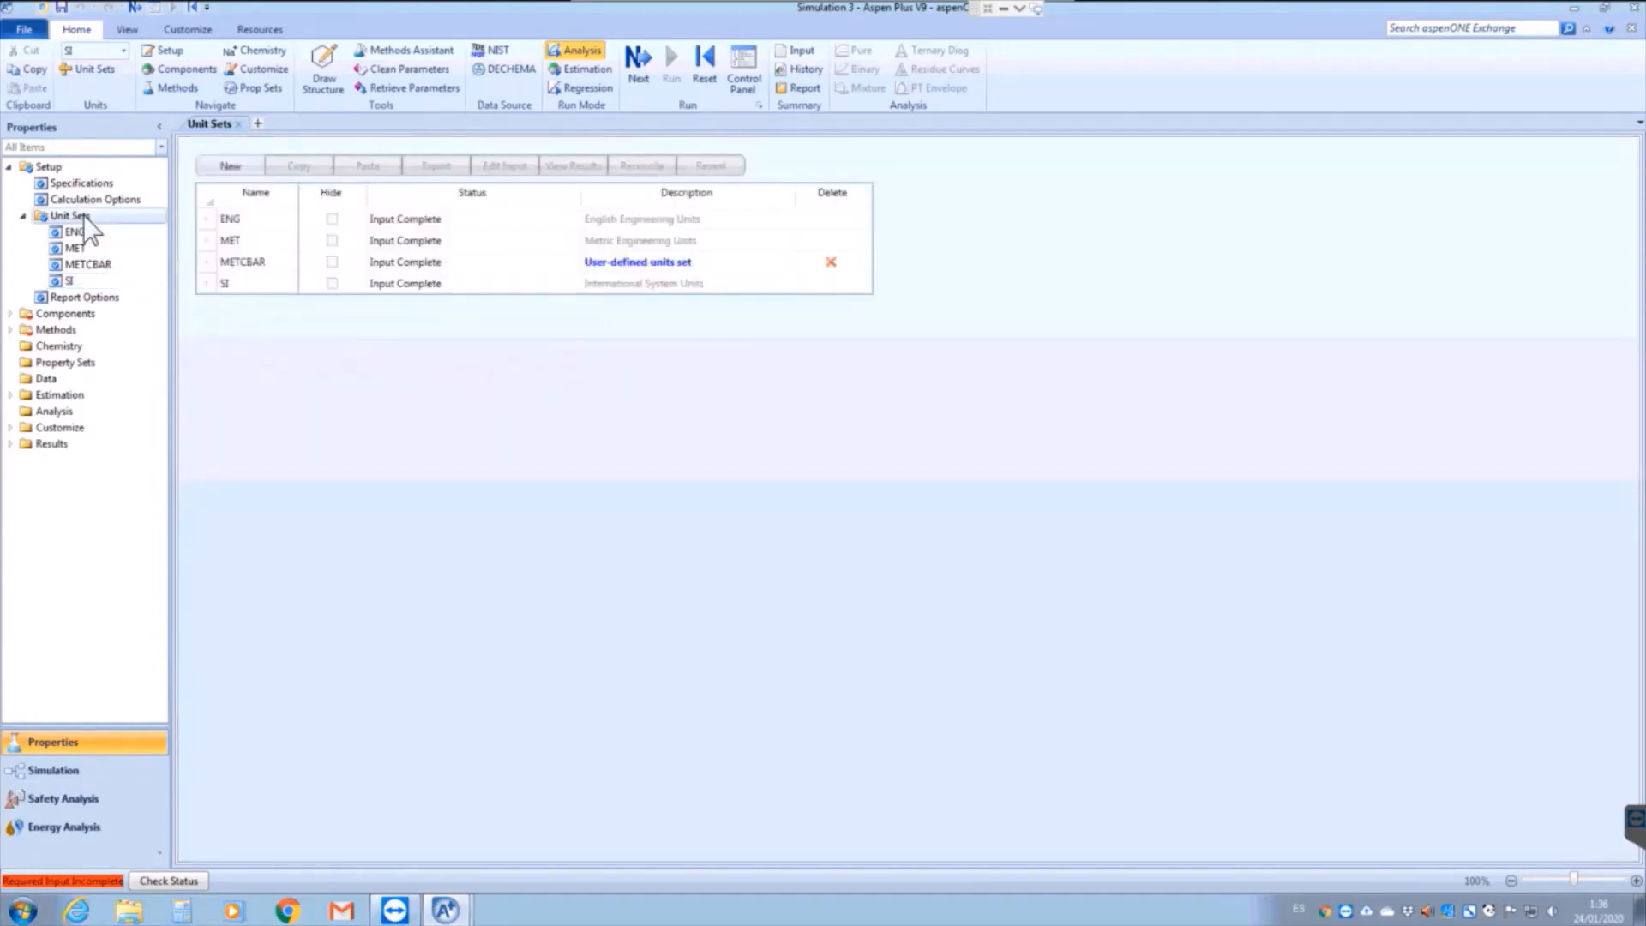
{"action": "left_click", "coordinate": [225, 164]}
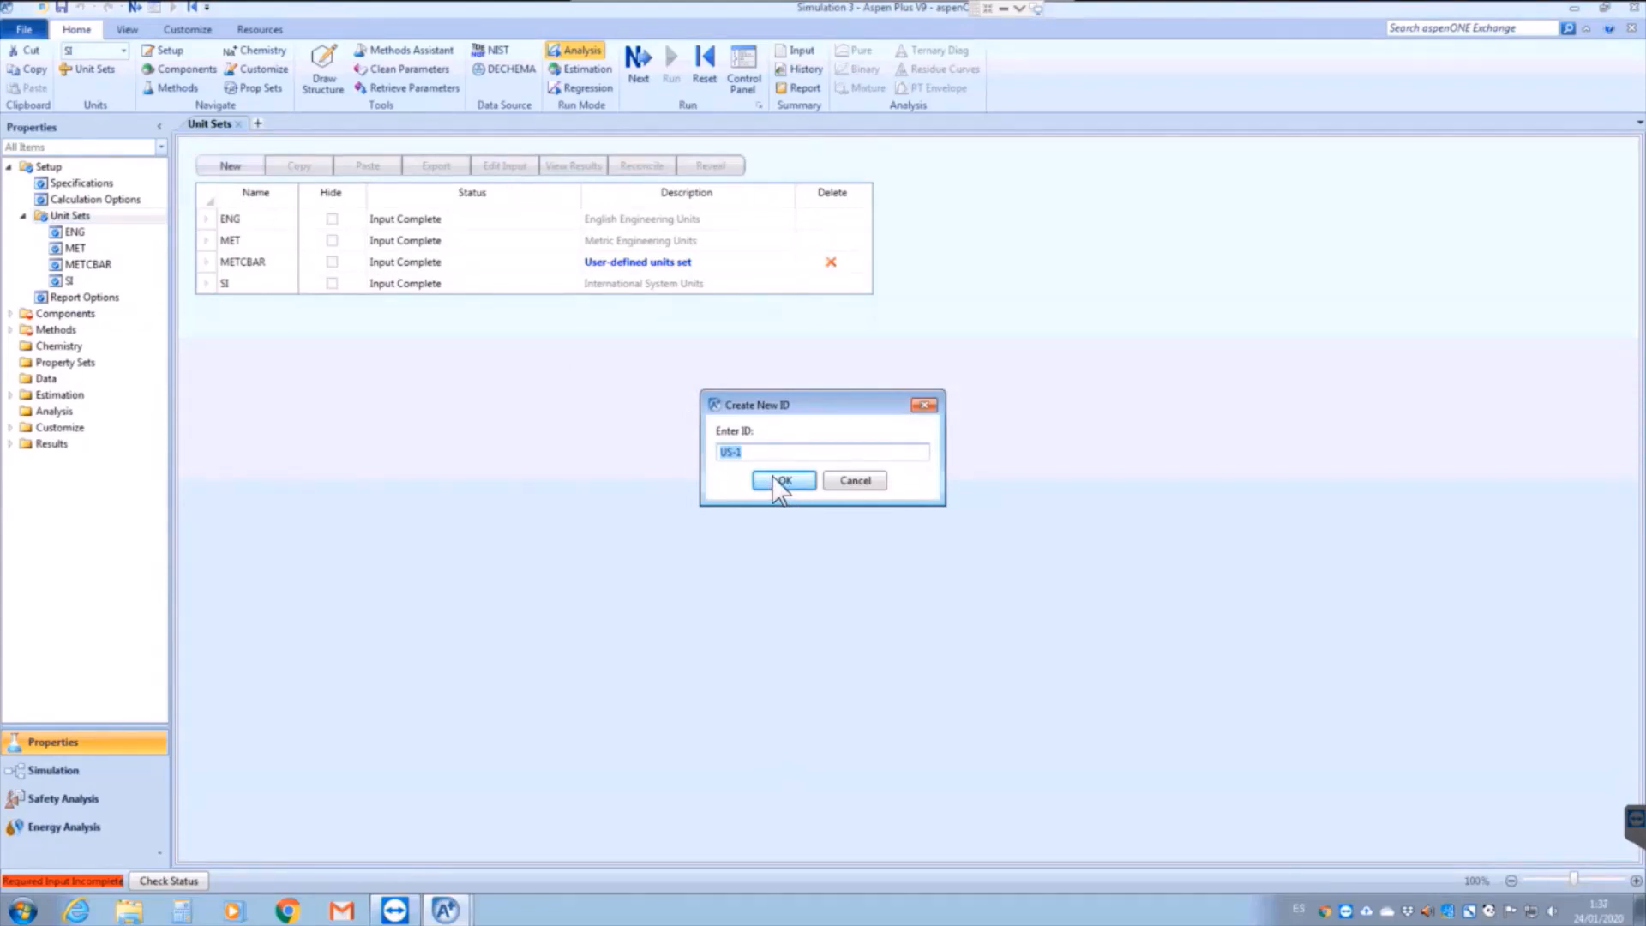
{"action": "type", "text": "MISISTEM"}
{"action": "left_click", "coordinate": [783, 480]}
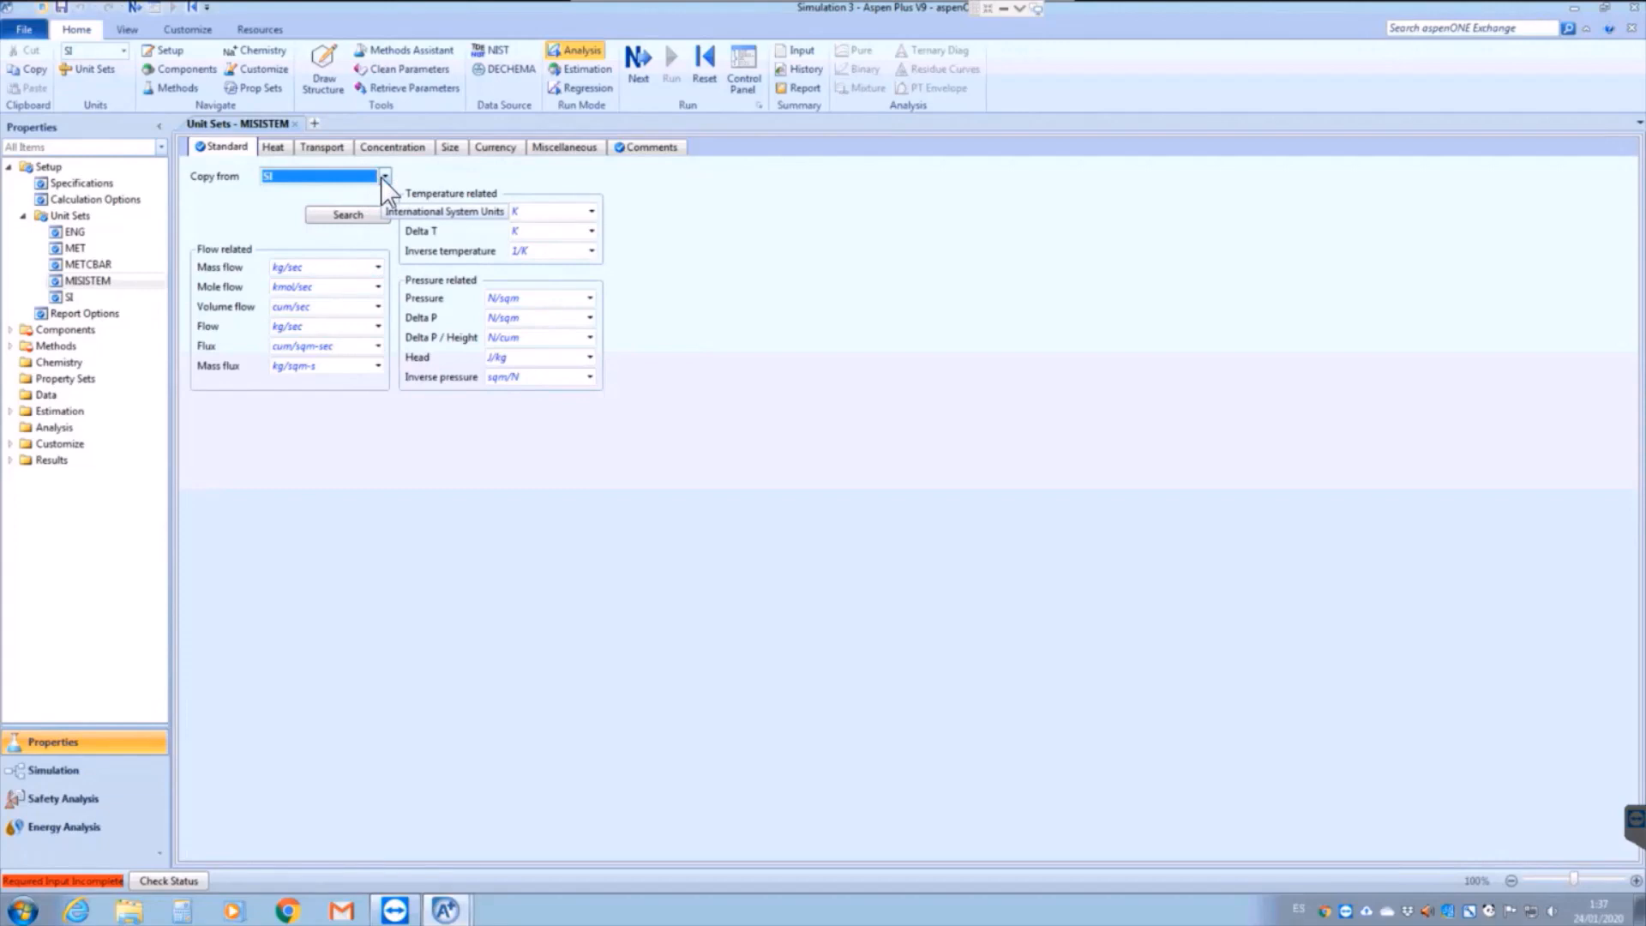
{"action": "left_click", "coordinate": [592, 211]}
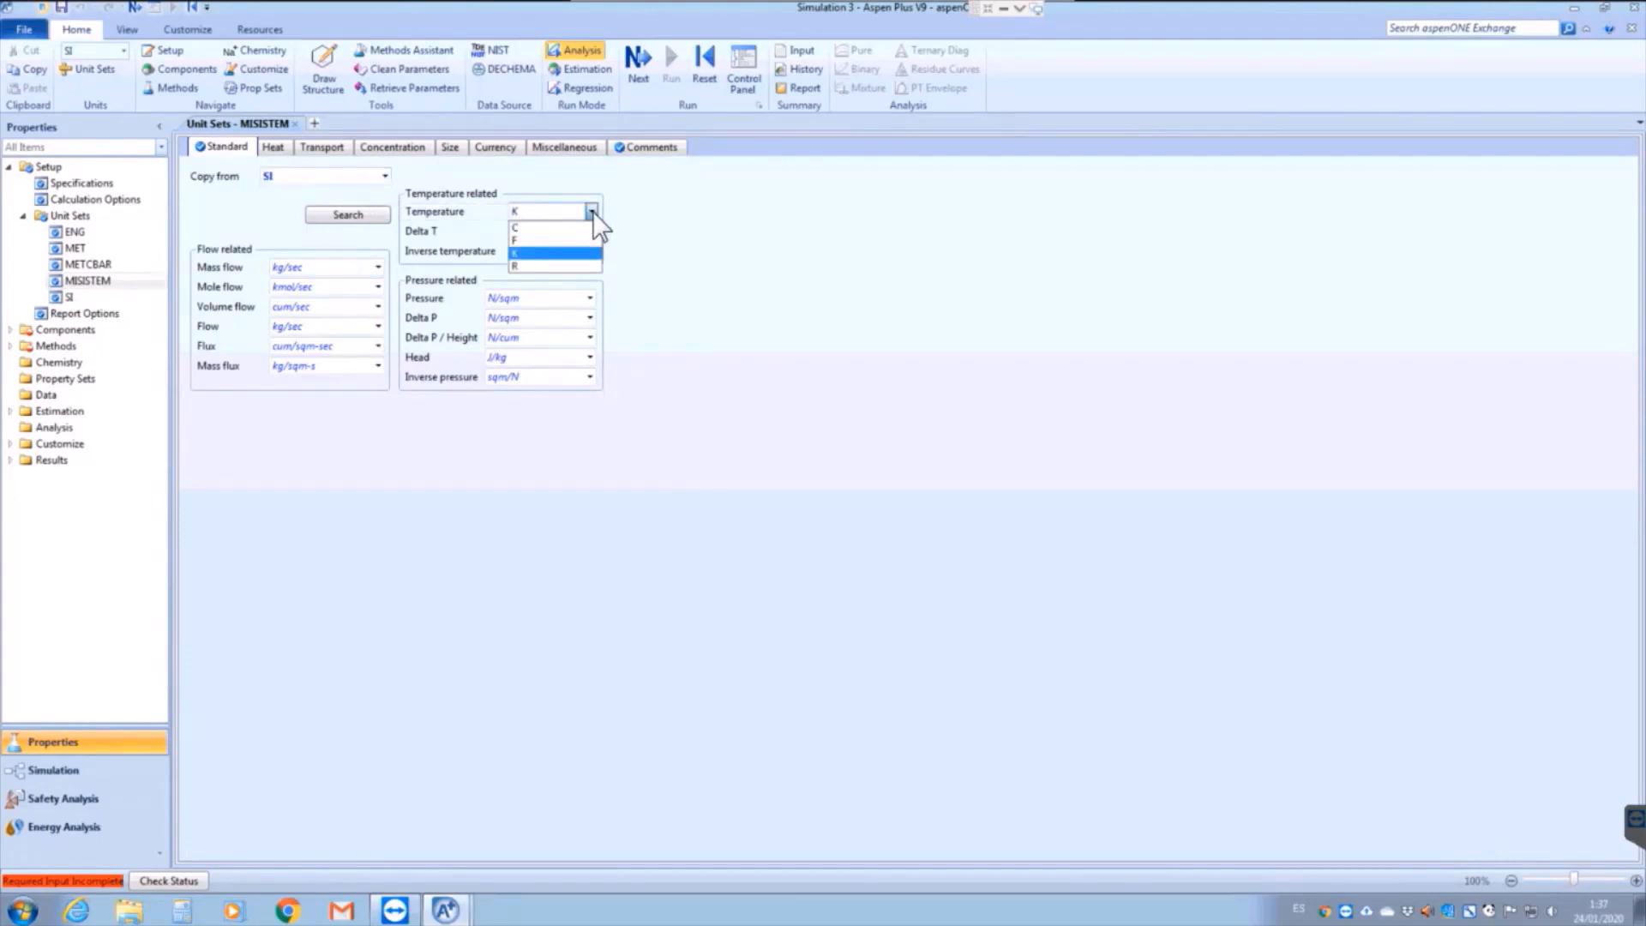
{"action": "left_click", "coordinate": [540, 231]}
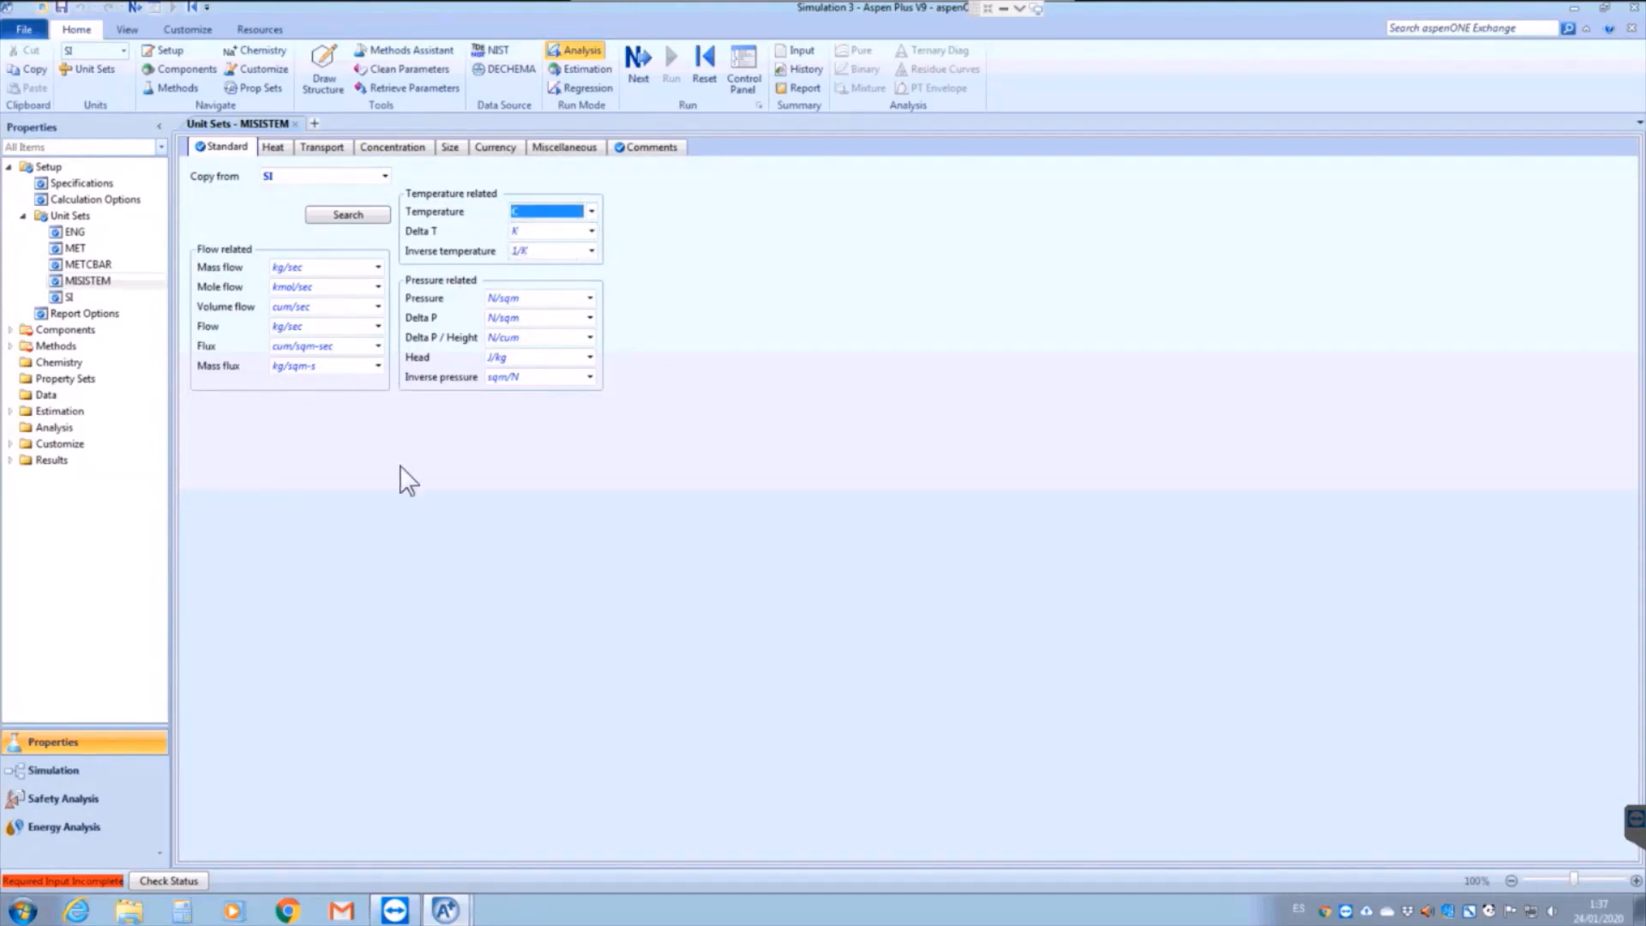
{"action": "left_click", "coordinate": [631, 471]}
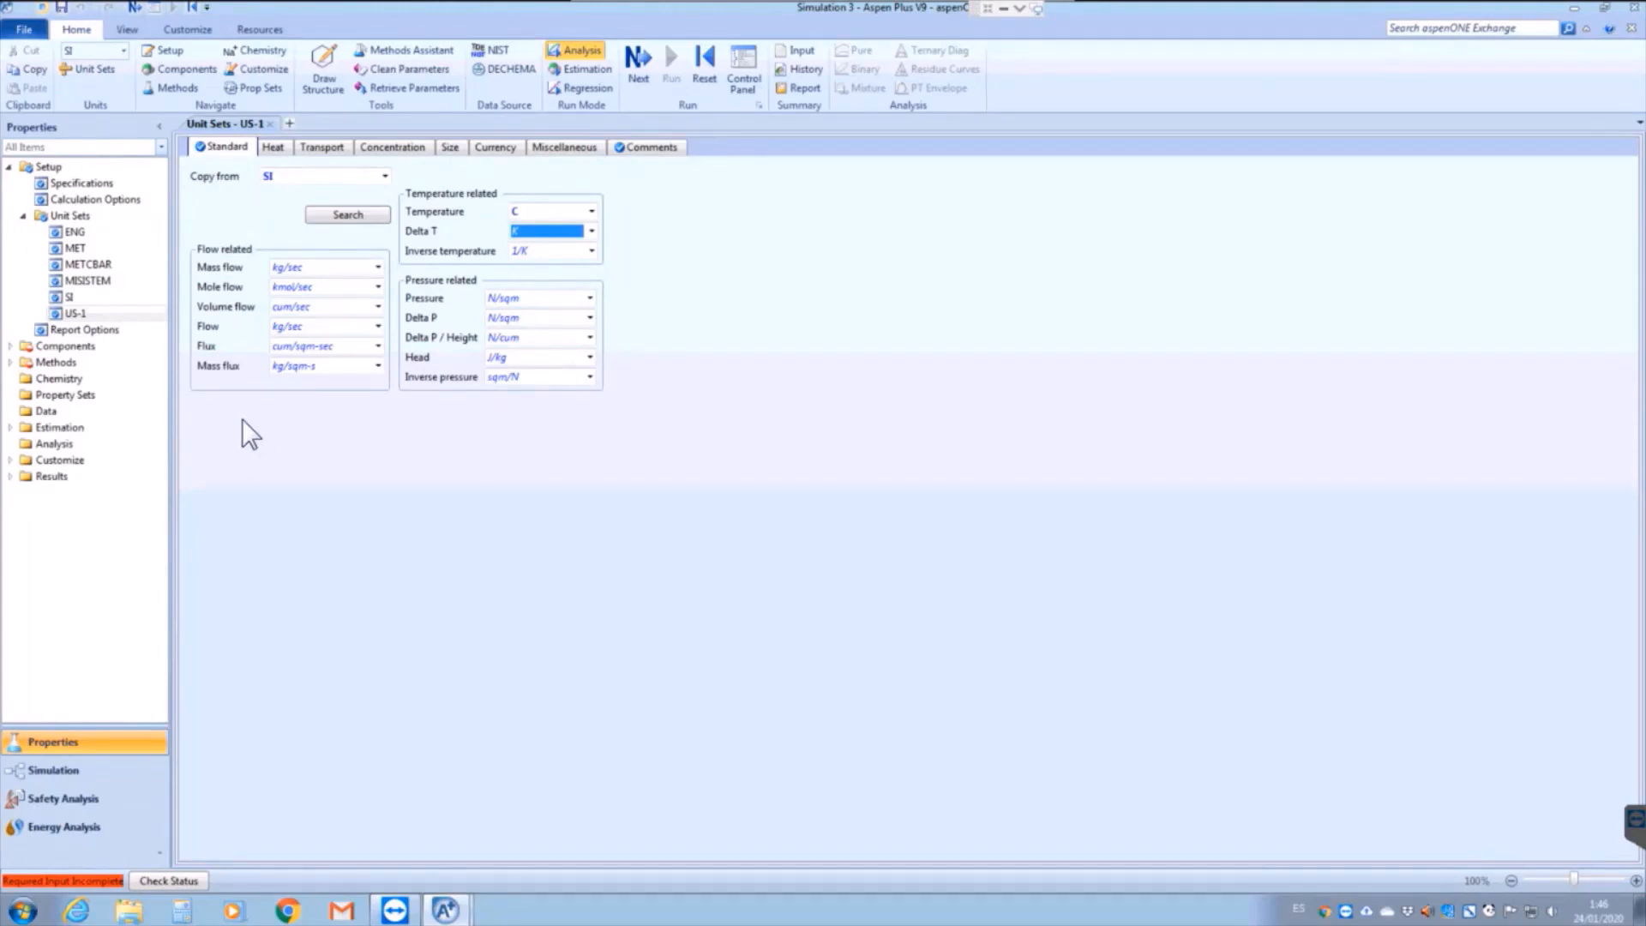
Search the compound databanks for names or aliases containing N2 and add NITROGEN to the component list
{"action": "left_click", "coordinate": [71, 347]}
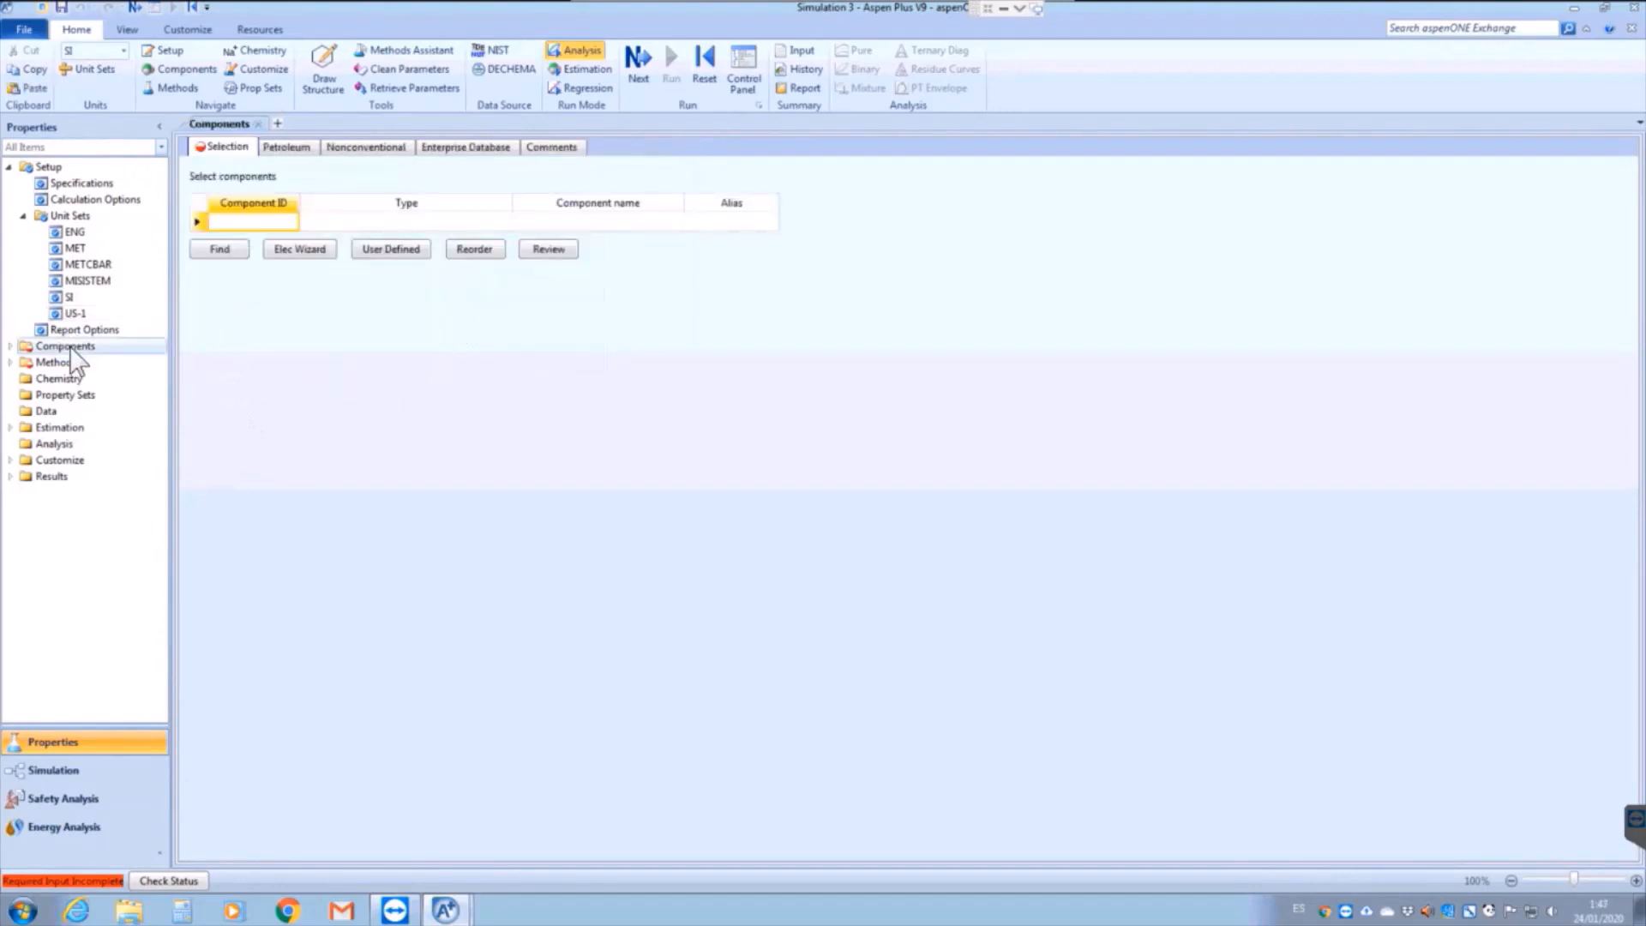
{"action": "left_click", "coordinate": [225, 250]}
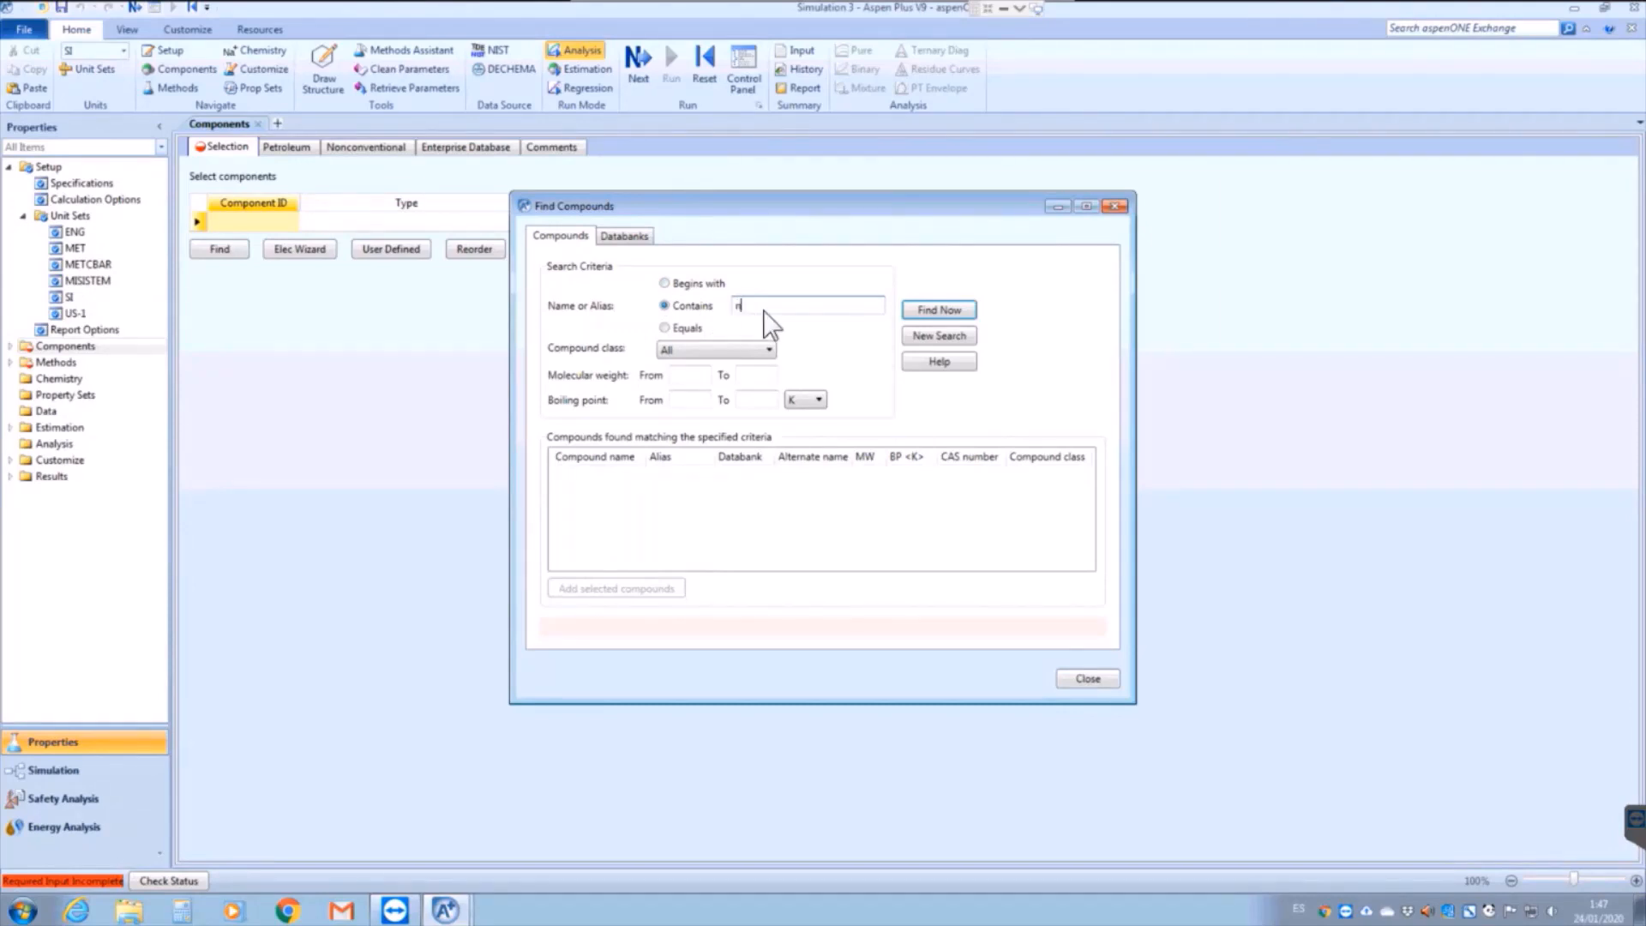
{"action": "key", "text": "BackSpace"}
{"action": "type", "text": "N2"}
{"action": "left_click", "coordinate": [938, 309]}
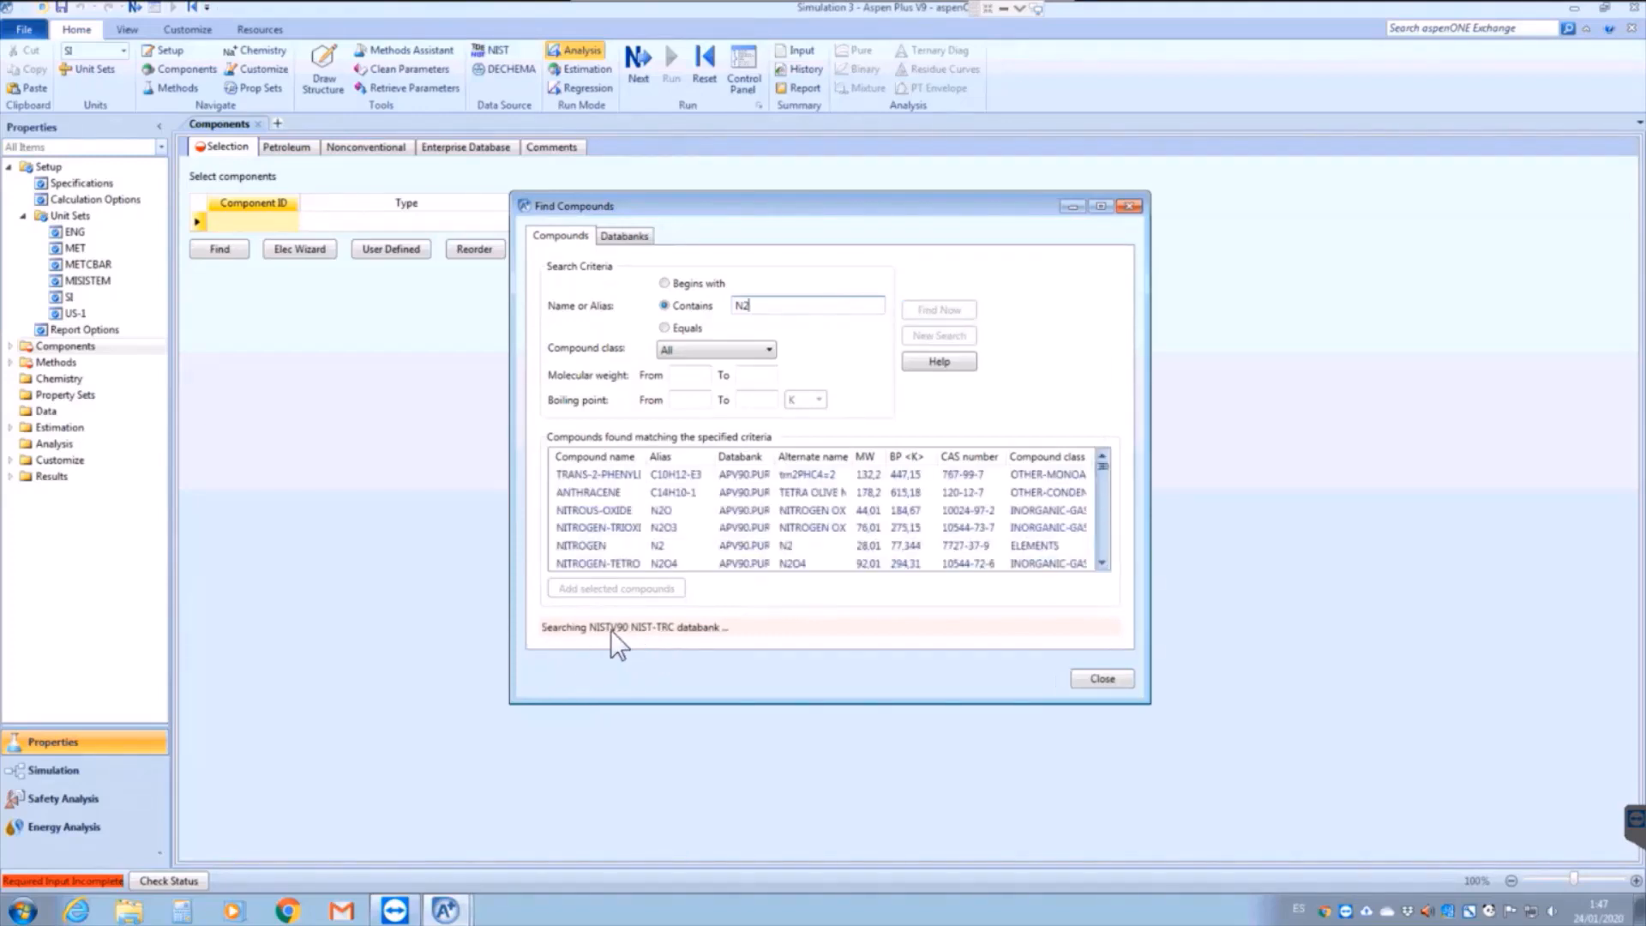
{"action": "left_click", "coordinate": [609, 546]}
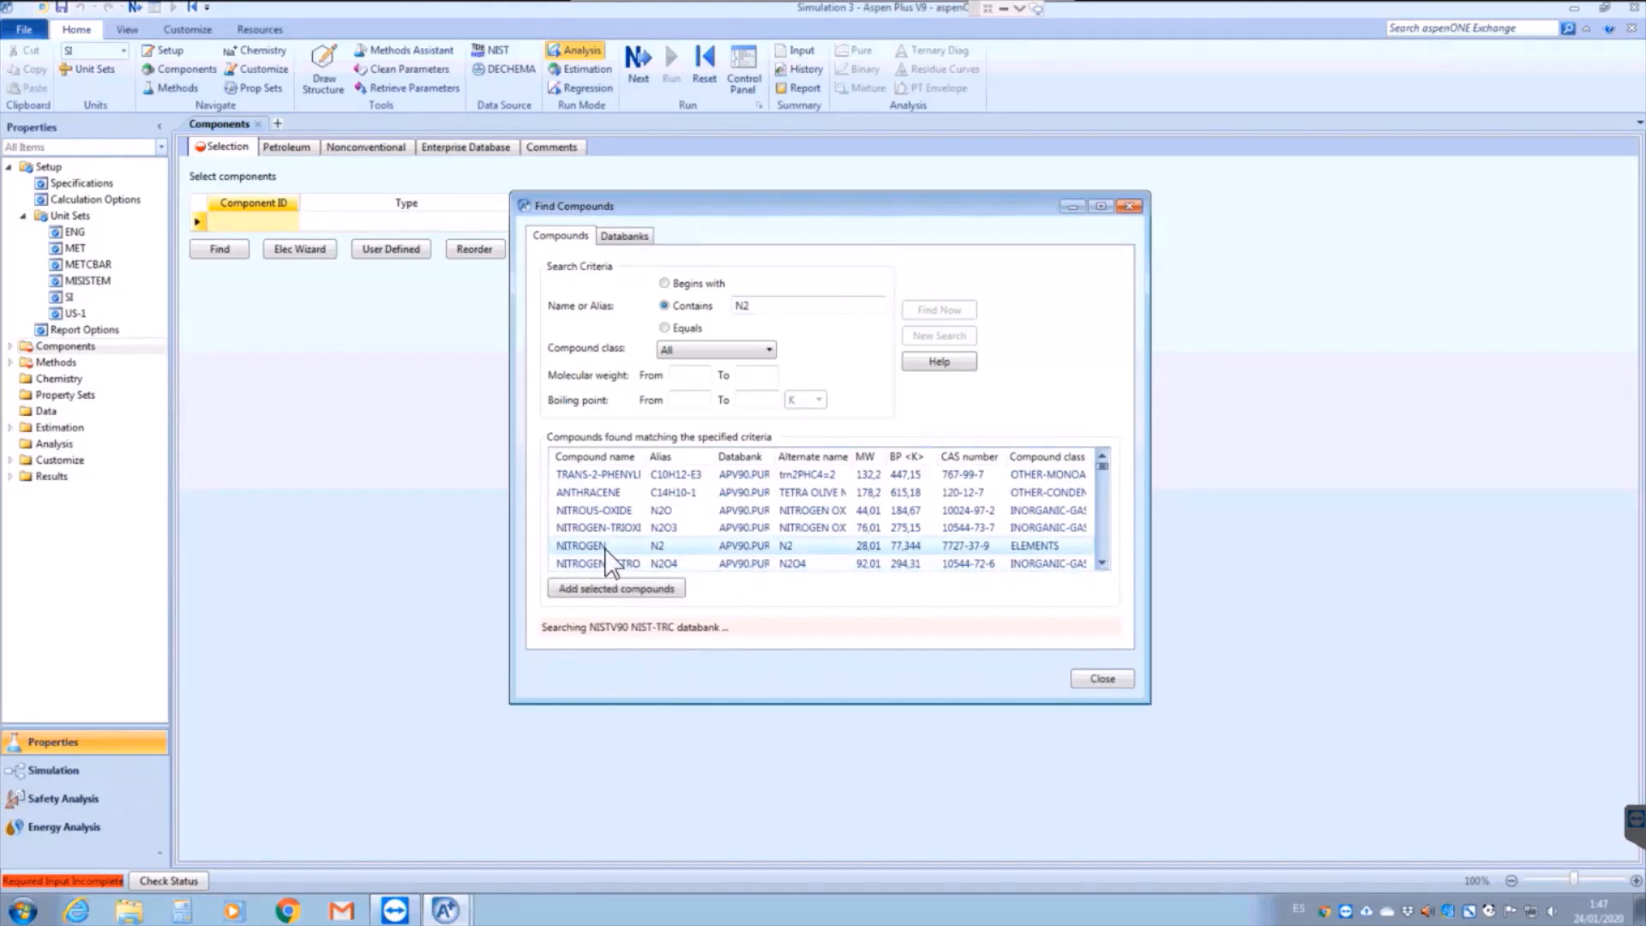
{"action": "left_click", "coordinate": [621, 590]}
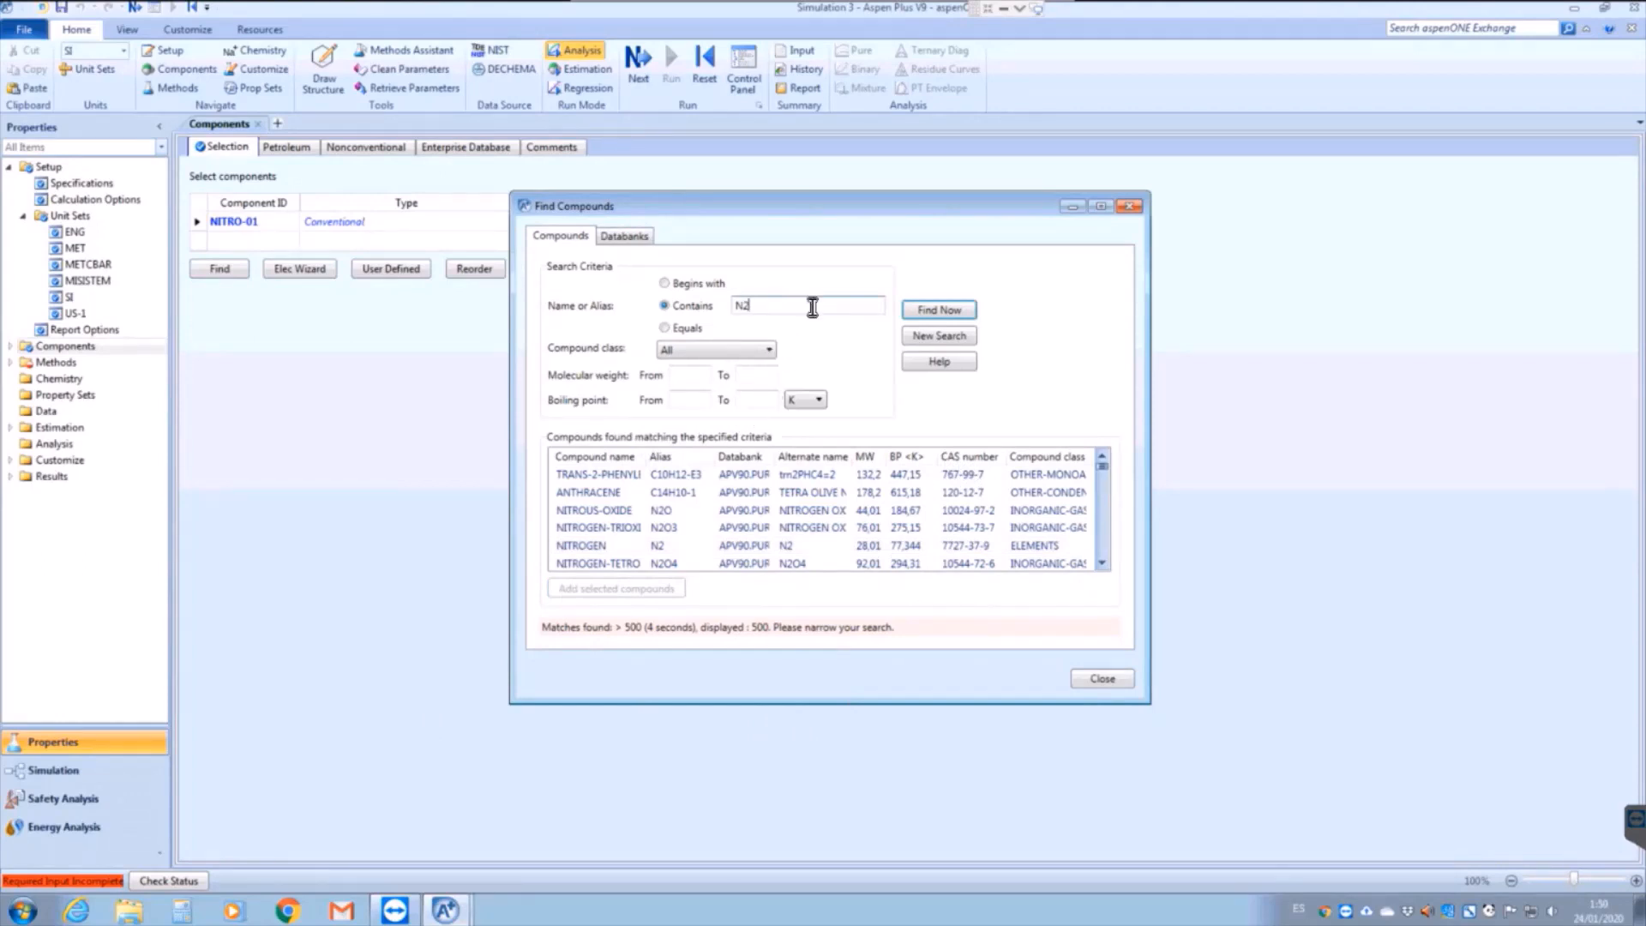
Search the compounds for HYDROGEN and add it to the component list as an additional component
{"action": "key", "text": "BackSpace"}
{"action": "key", "text": "BackSpace"}
{"action": "type", "text": "HY"}
{"action": "type", "text": "OGEN"}
{"action": "left_click", "coordinate": [930, 310]}
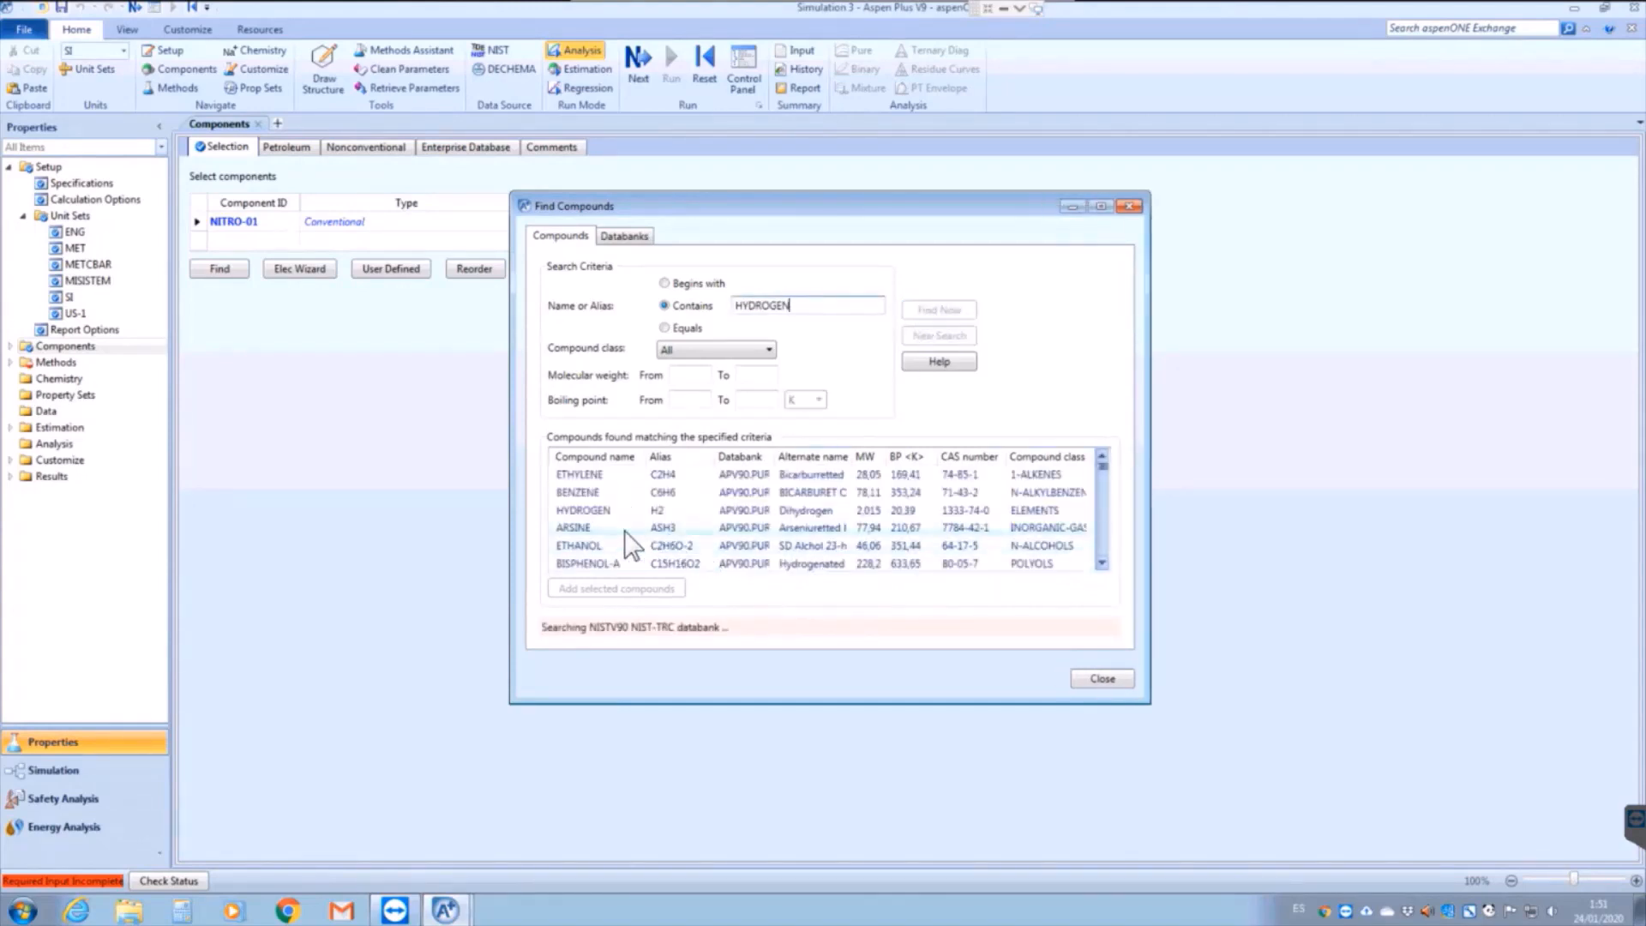
{"action": "left_click", "coordinate": [613, 511]}
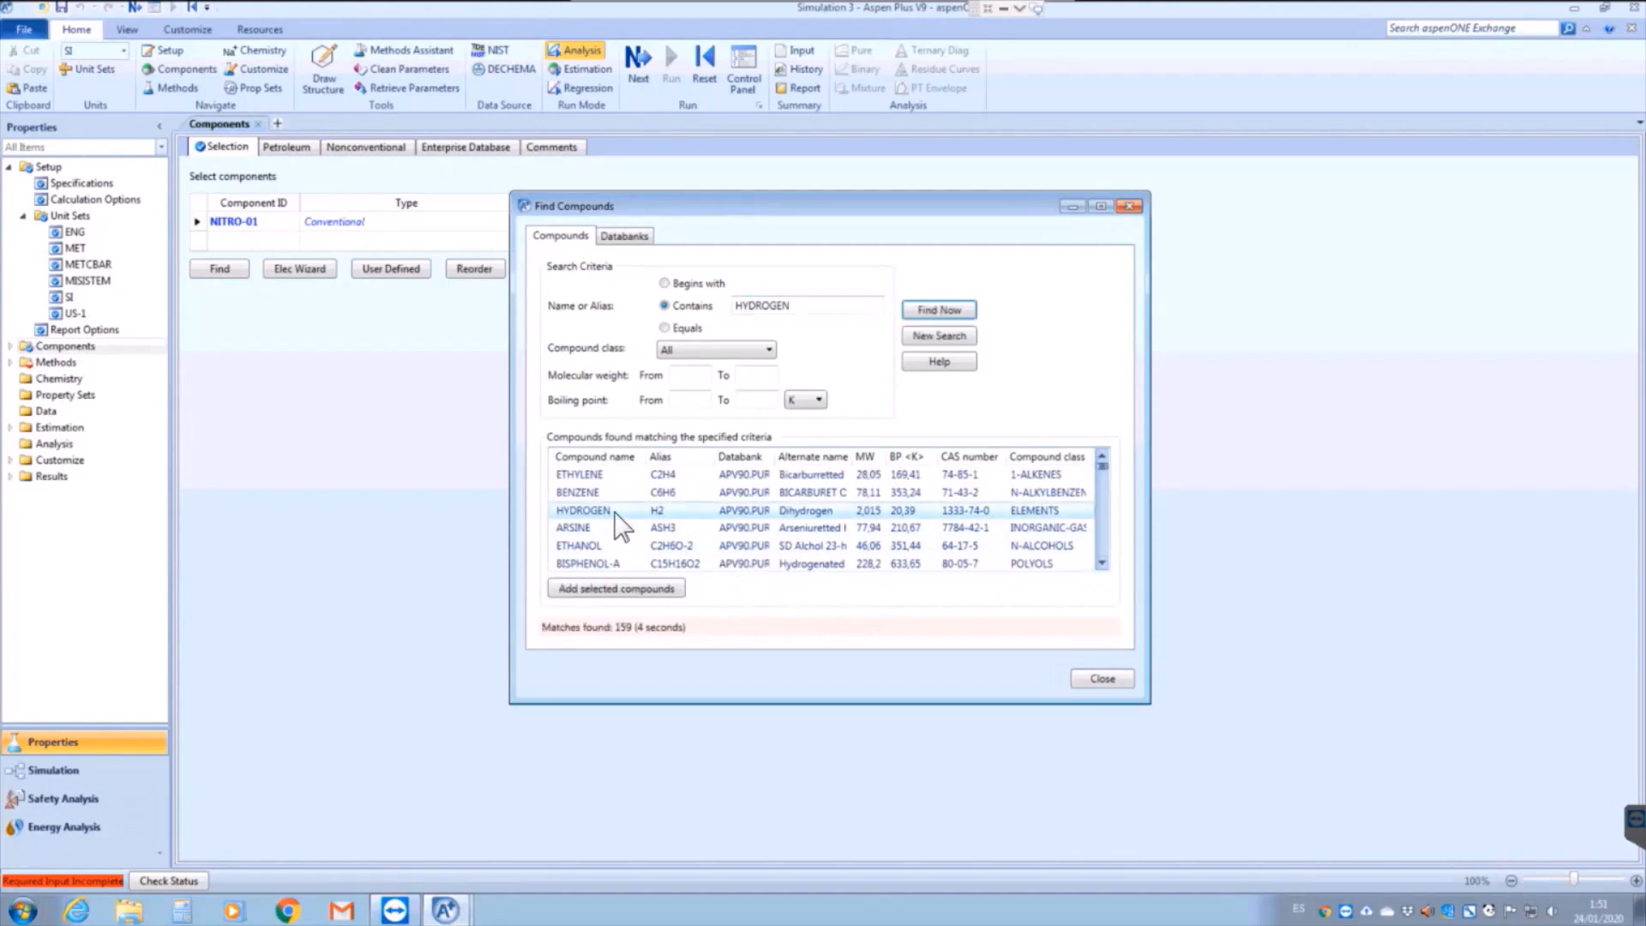
{"action": "left_click", "coordinate": [617, 587]}
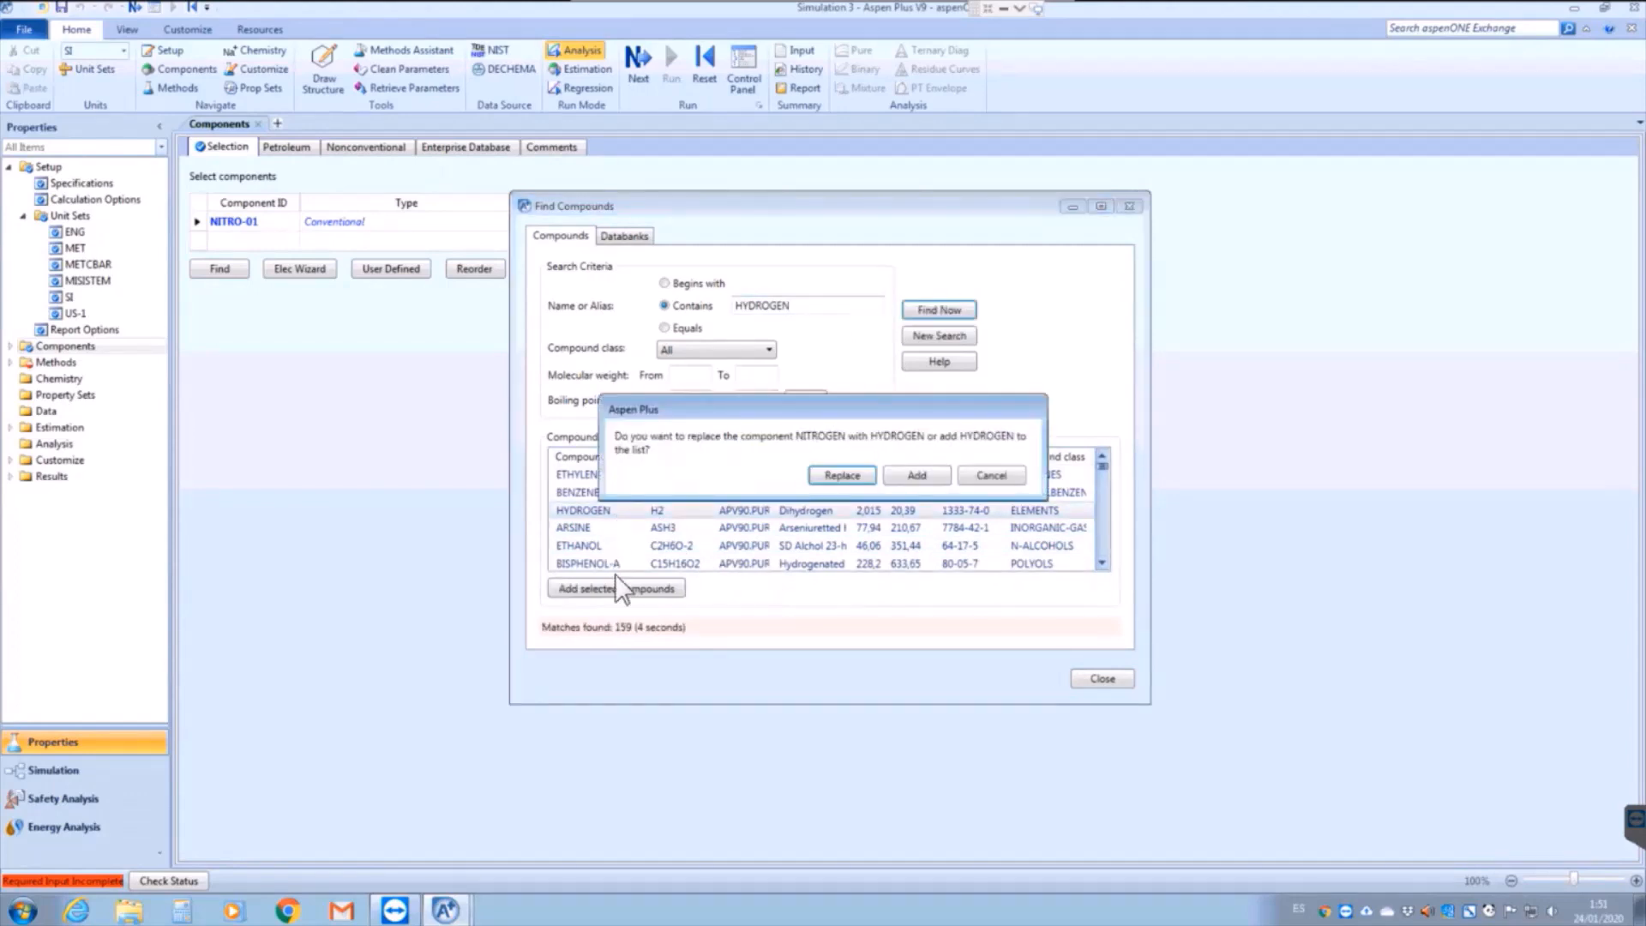
{"action": "left_click", "coordinate": [916, 476]}
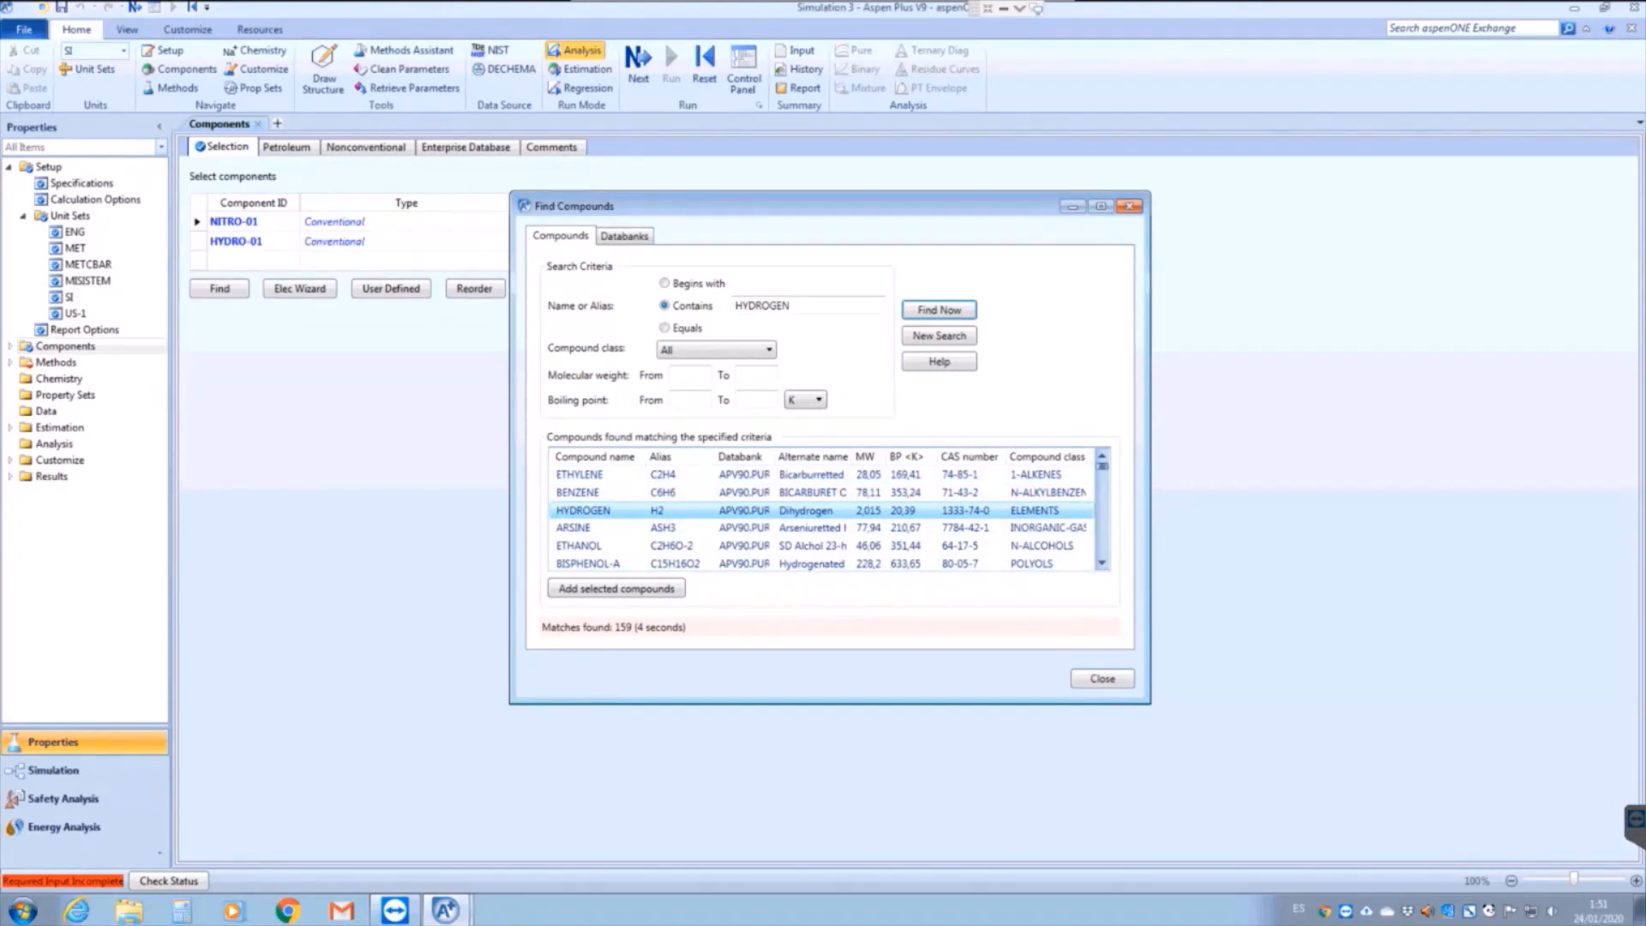
Search the compounds for ammonia, add AMMONIA as an additional component and close the compound search
{"action": "left_click", "coordinate": [782, 305]}
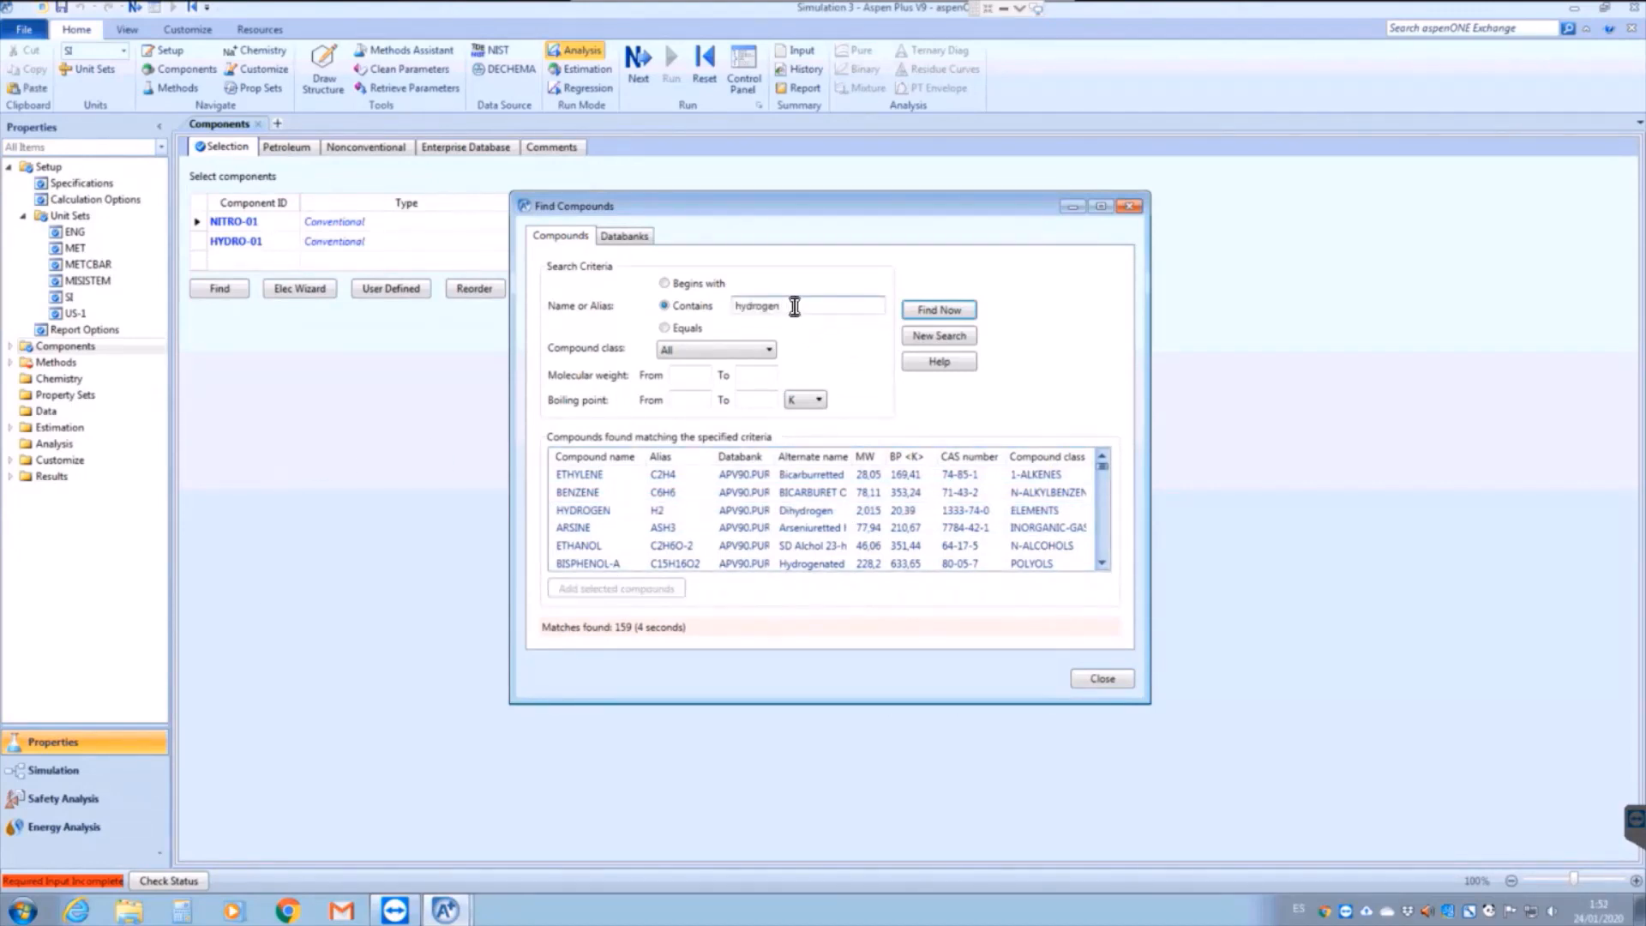
{"action": "key", "text": "BackSpace"}
{"action": "key", "text": "BackSpace"}
{"action": "key", "text": "BackSpace"}
{"action": "key", "text": "BackSpace"}
{"action": "key", "text": "BackSpace"}
{"action": "key", "text": "BackSpace"}
{"action": "key", "text": "BackSpace"}
{"action": "type", "text": "ammonia"}
{"action": "left_click", "coordinate": [932, 308]}
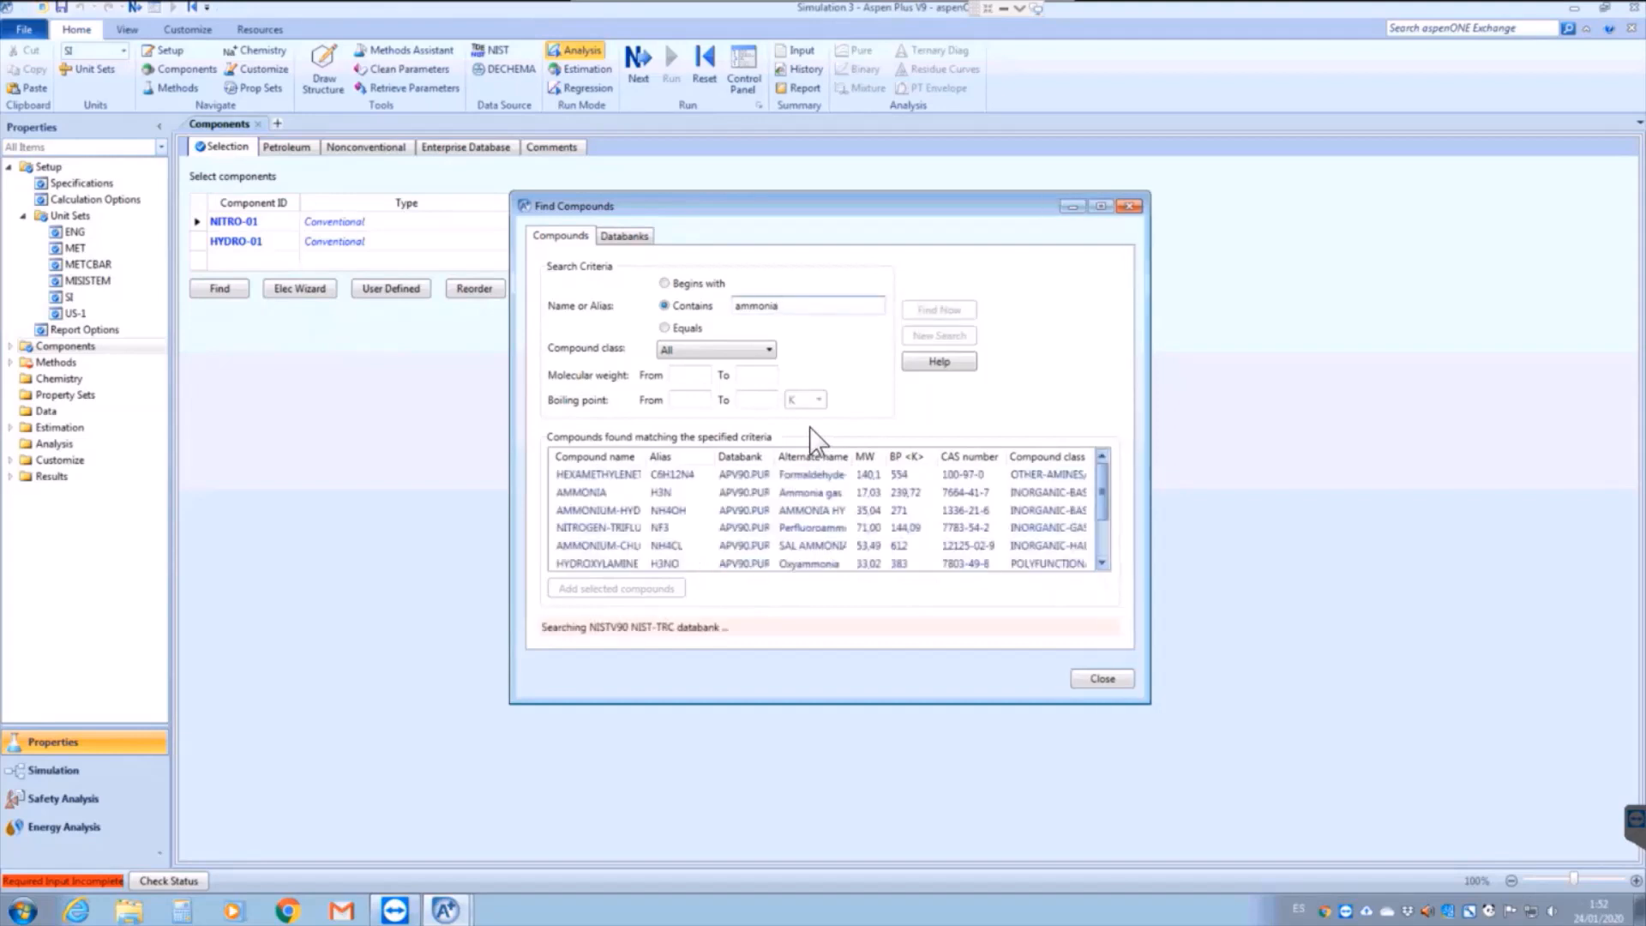
{"action": "left_click", "coordinate": [660, 493]}
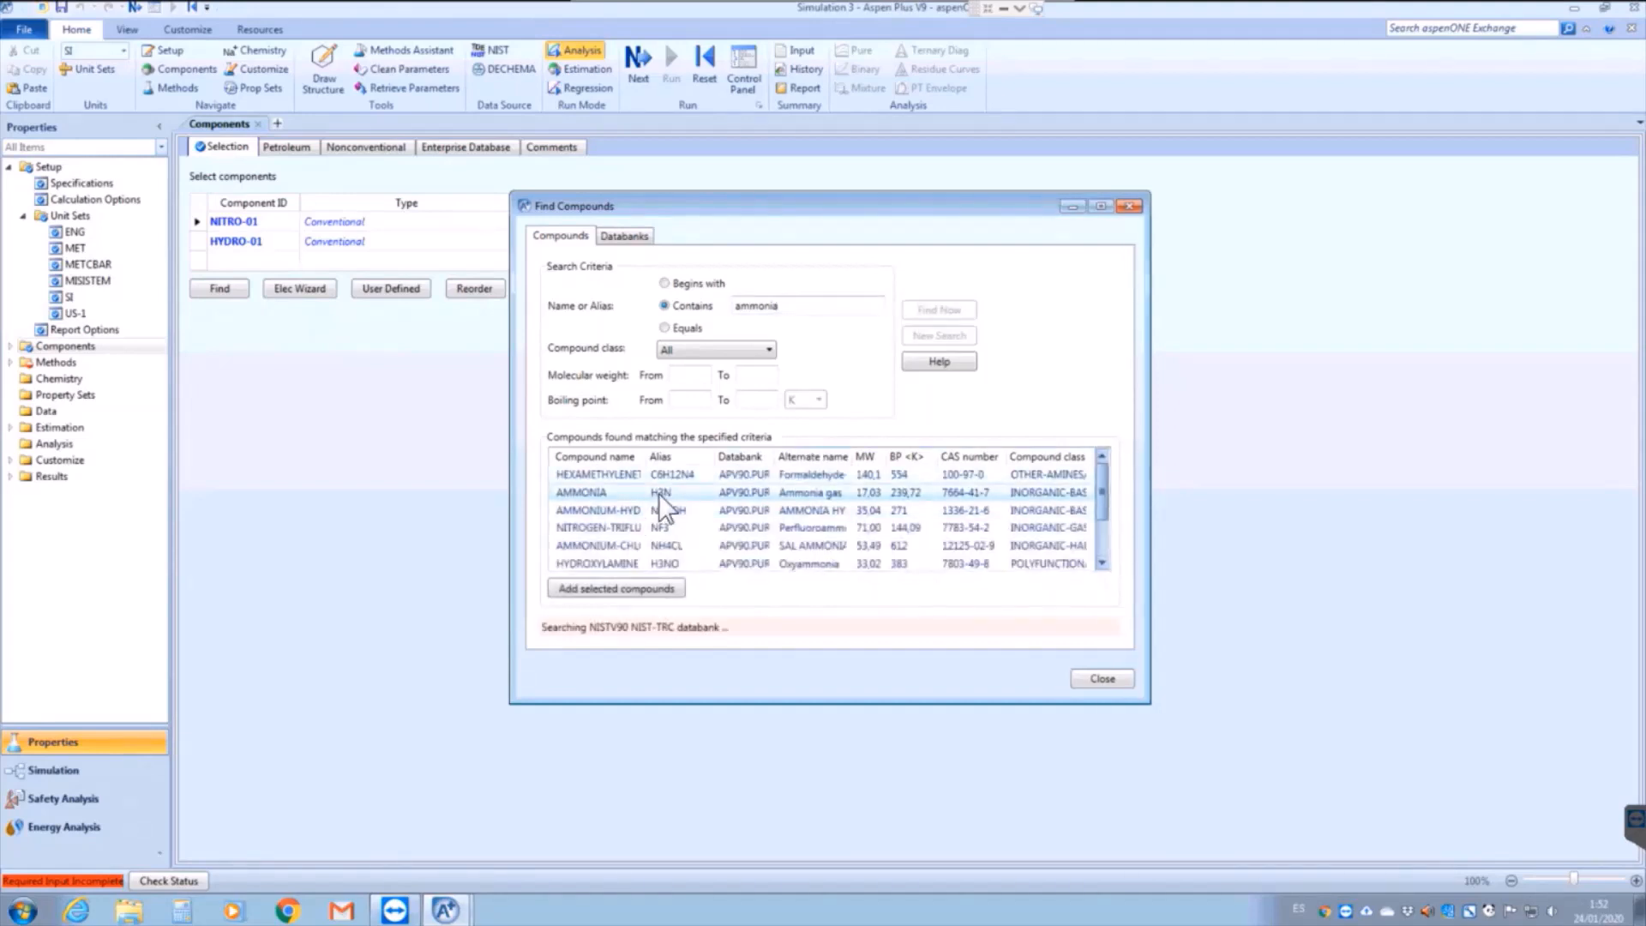
{"action": "left_click", "coordinate": [623, 589]}
{"action": "left_click", "coordinate": [929, 475]}
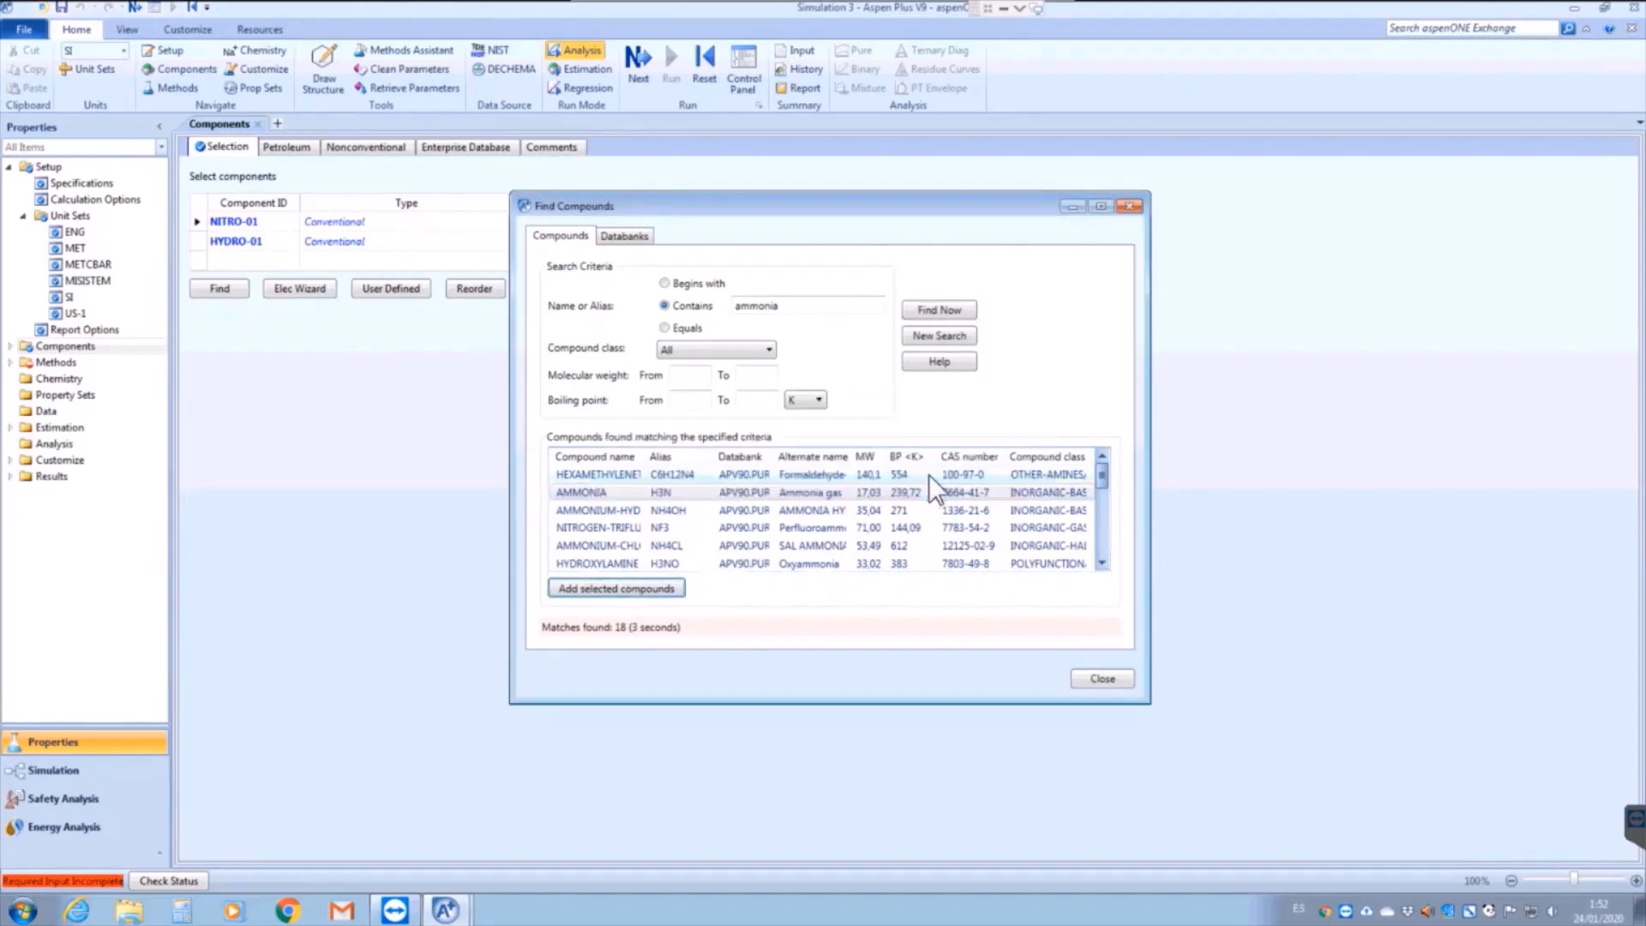
{"action": "left_click", "coordinate": [1105, 679]}
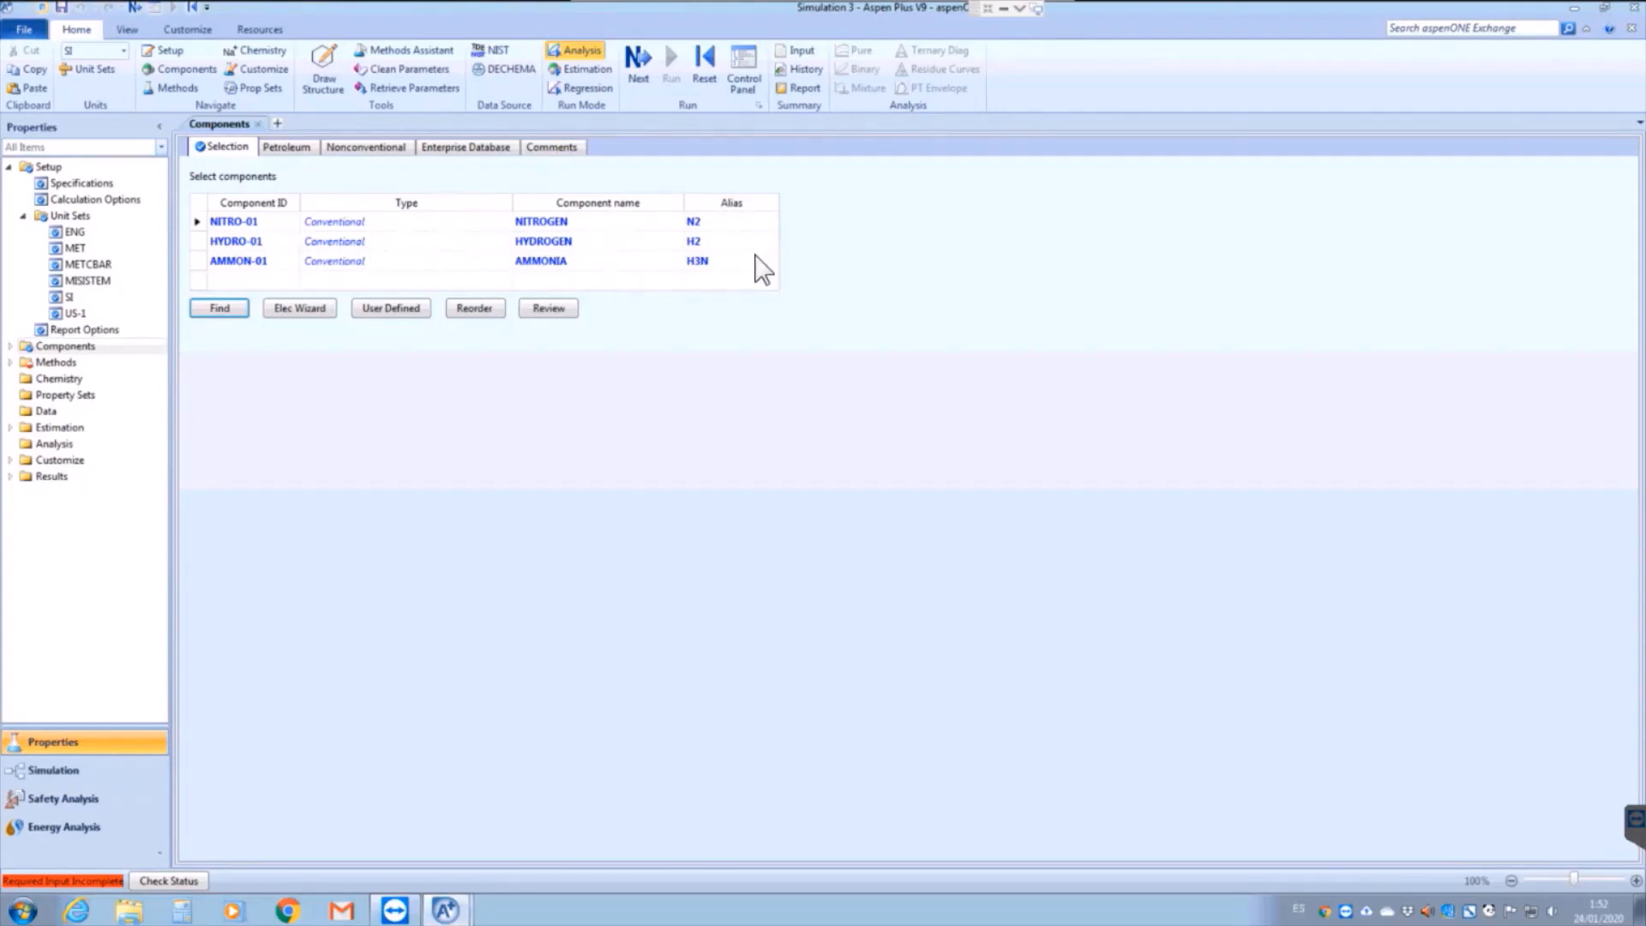
Rename the nitrogen component ID to N2
{"action": "left_click", "coordinate": [233, 221]}
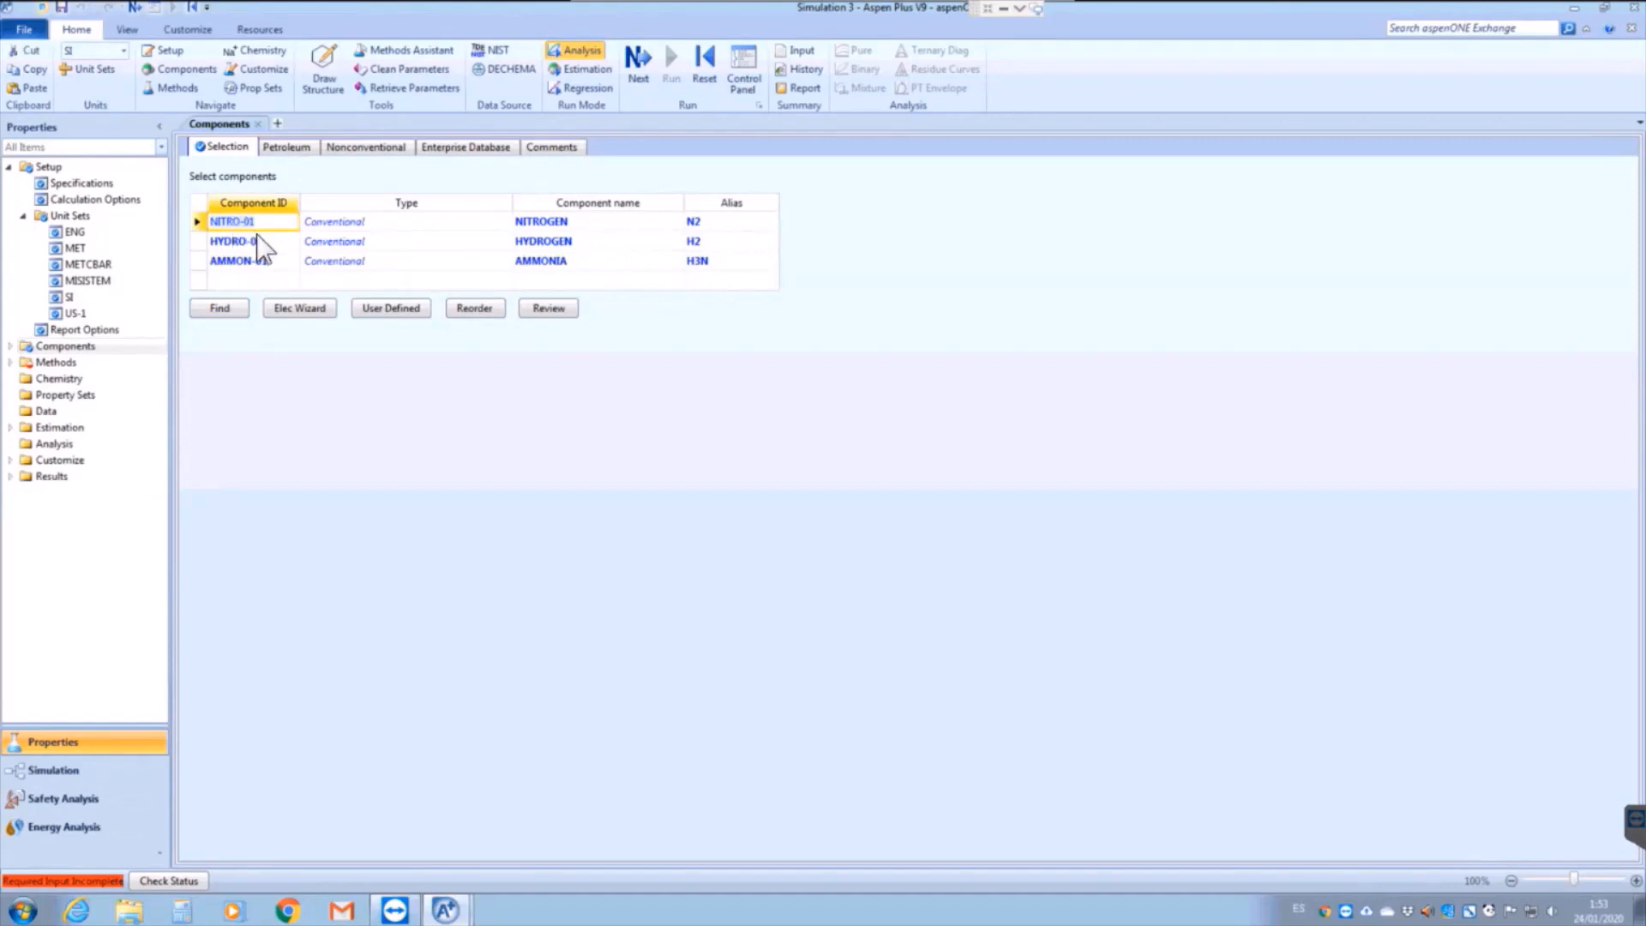
{"action": "type", "text": "N2"}
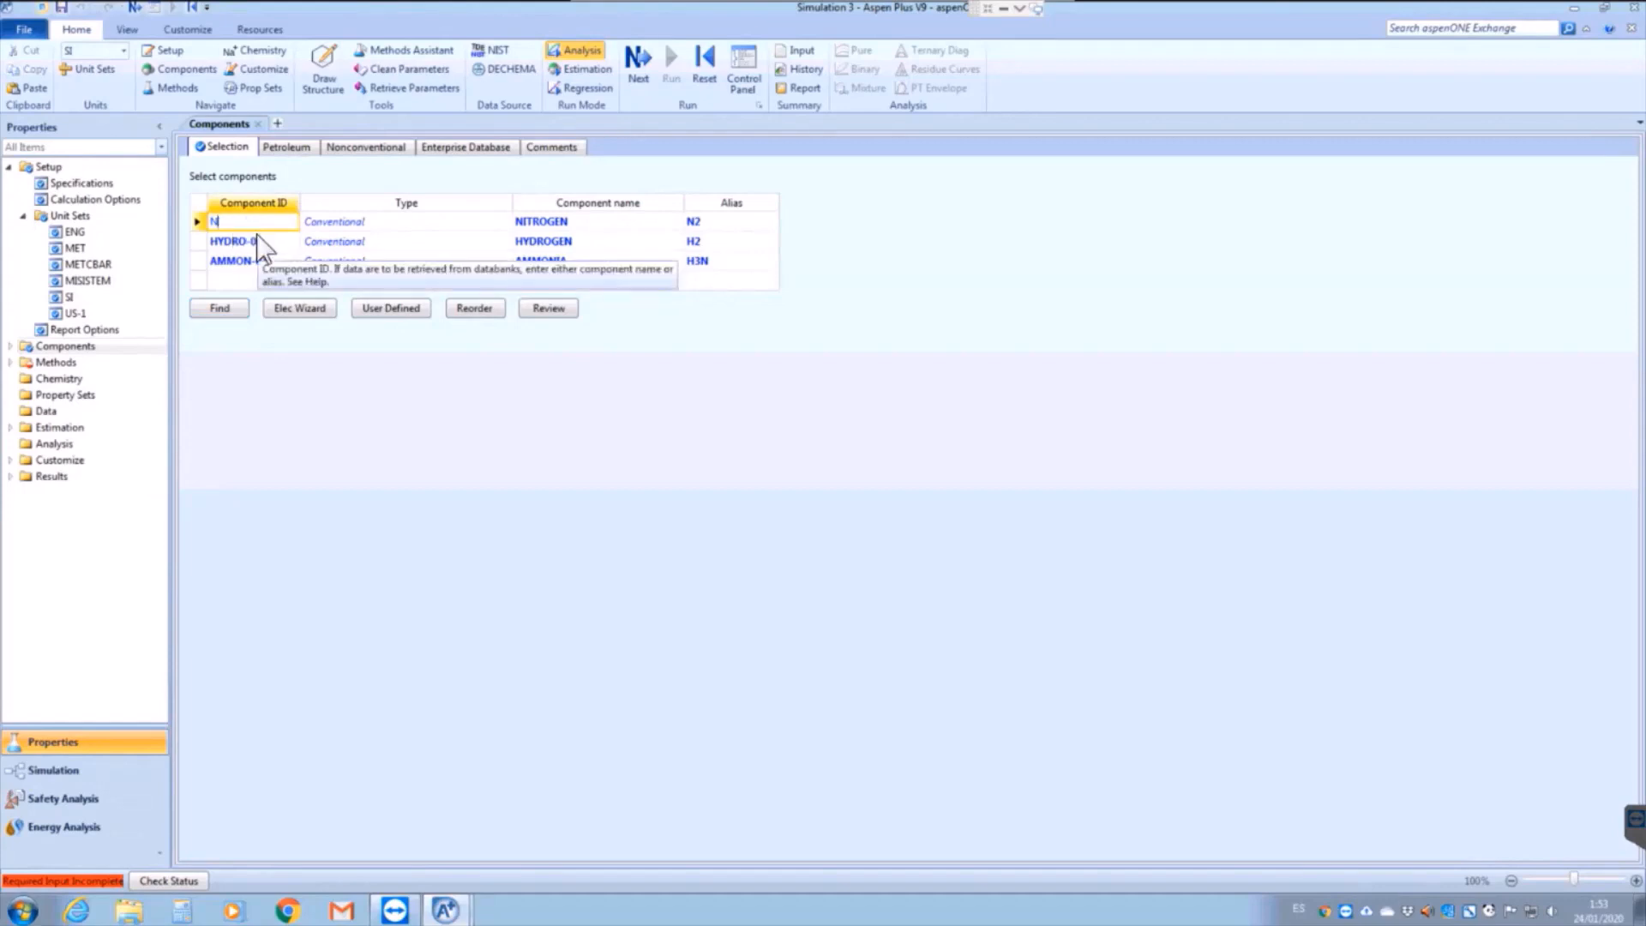
{"action": "left_click", "coordinate": [233, 308]}
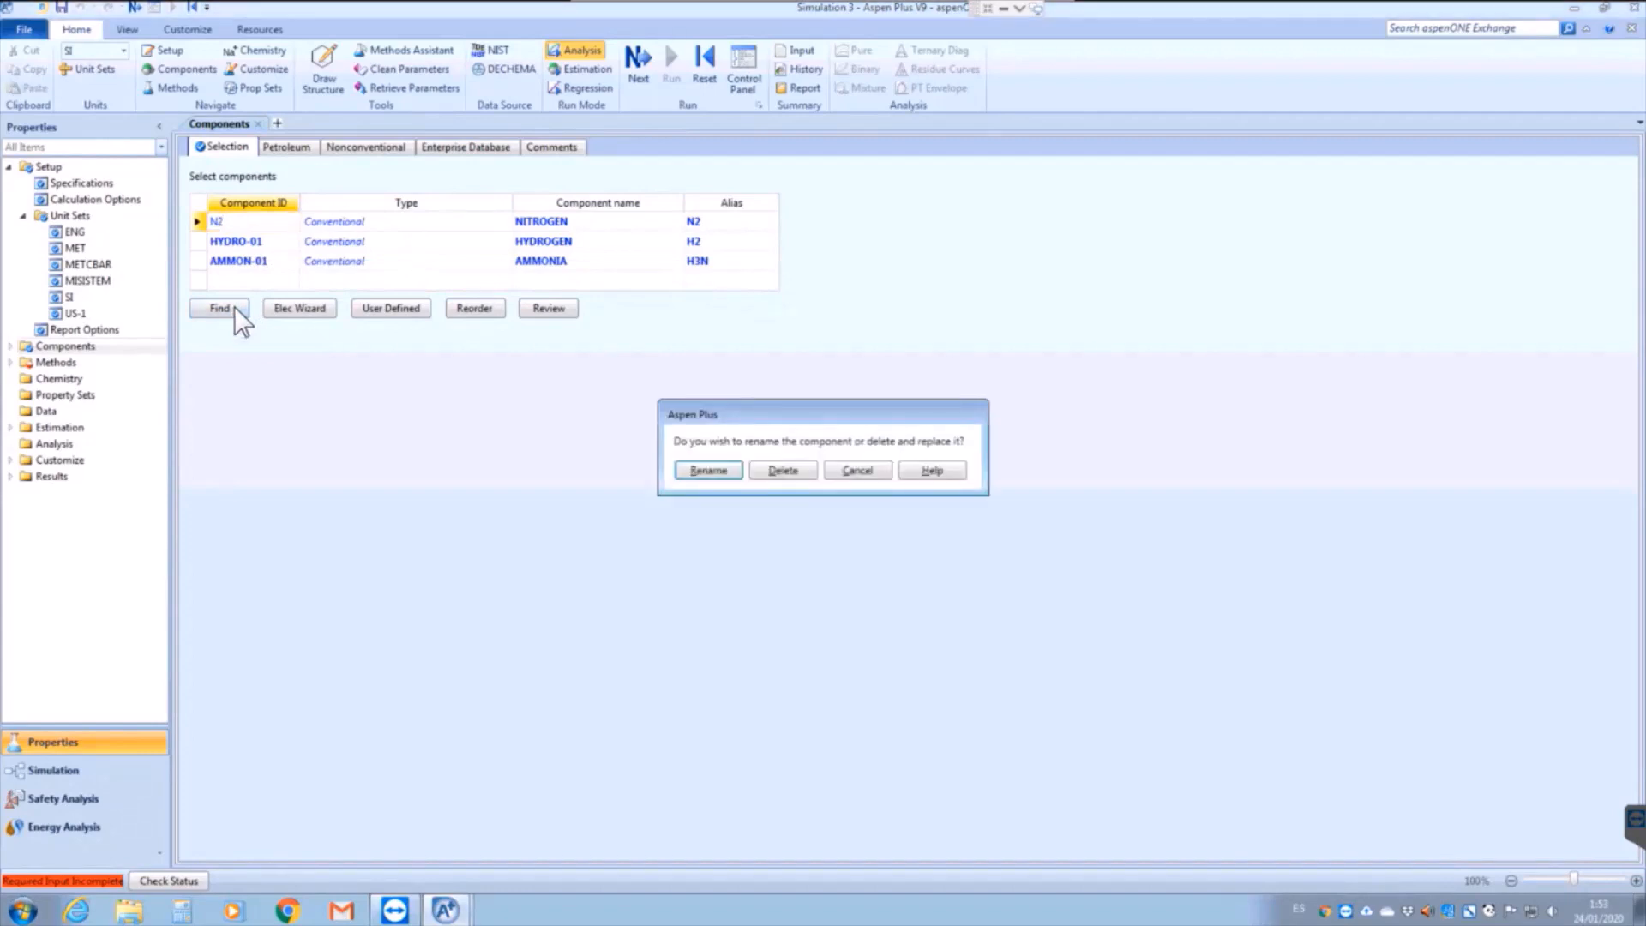
{"action": "left_click", "coordinate": [718, 467]}
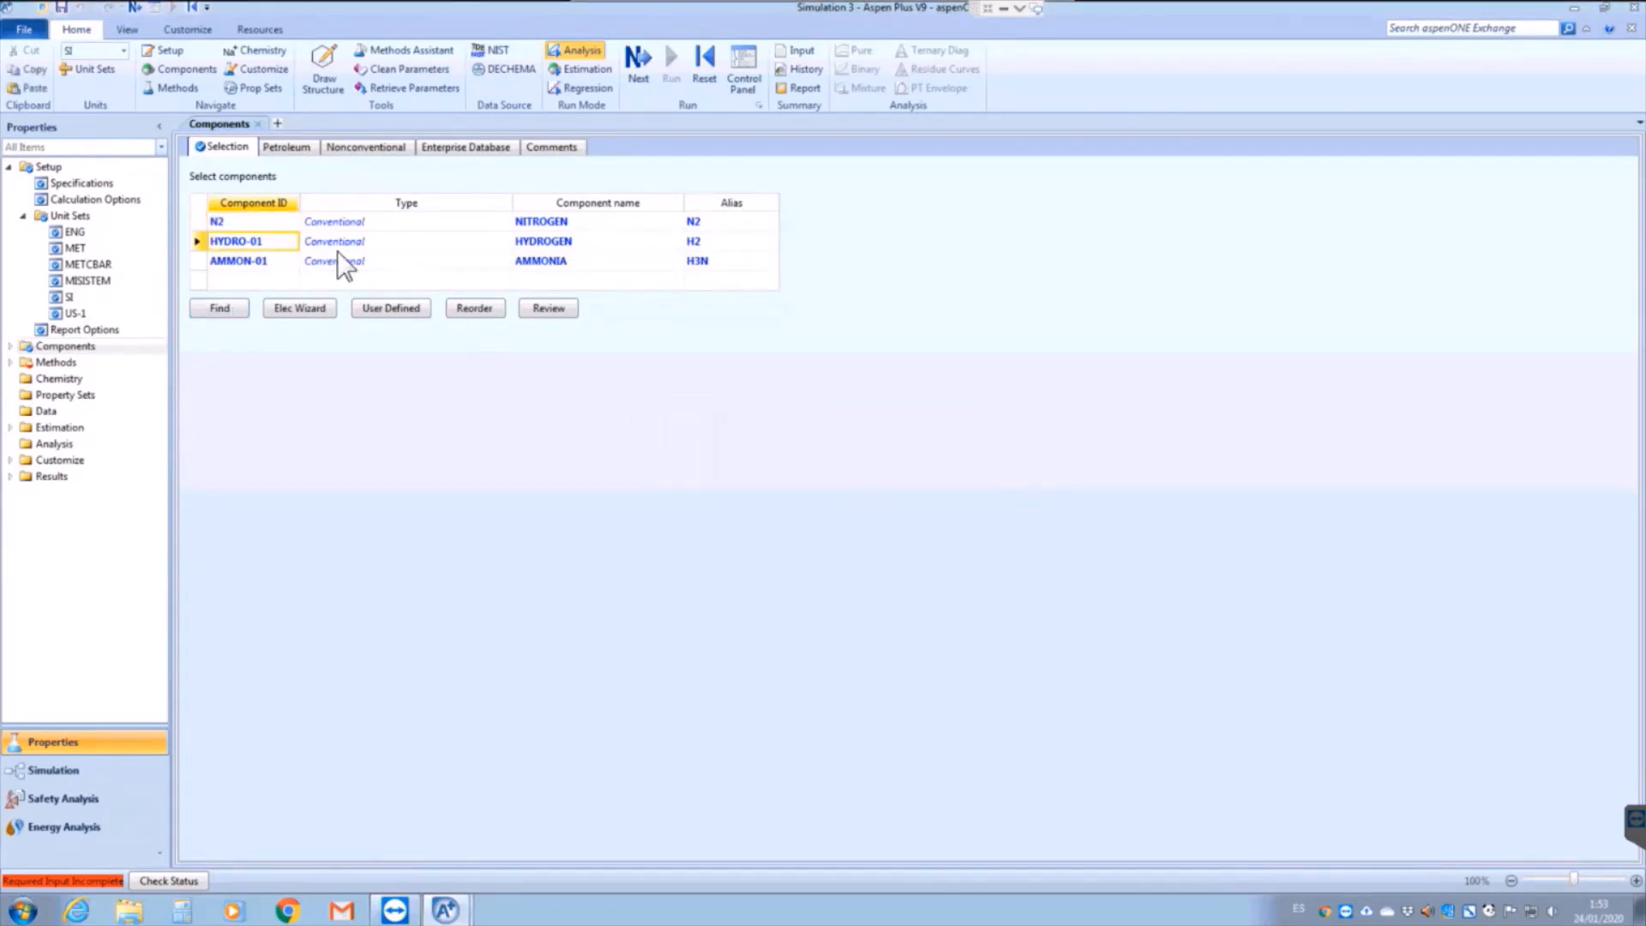
Rename the hydrogen component ID to H2
{"action": "left_click", "coordinate": [240, 246]}
{"action": "type", "text": "H"}
{"action": "key", "text": "BackSpace"}
{"action": "type", "text": "H2"}
{"action": "key", "text": "Return"}
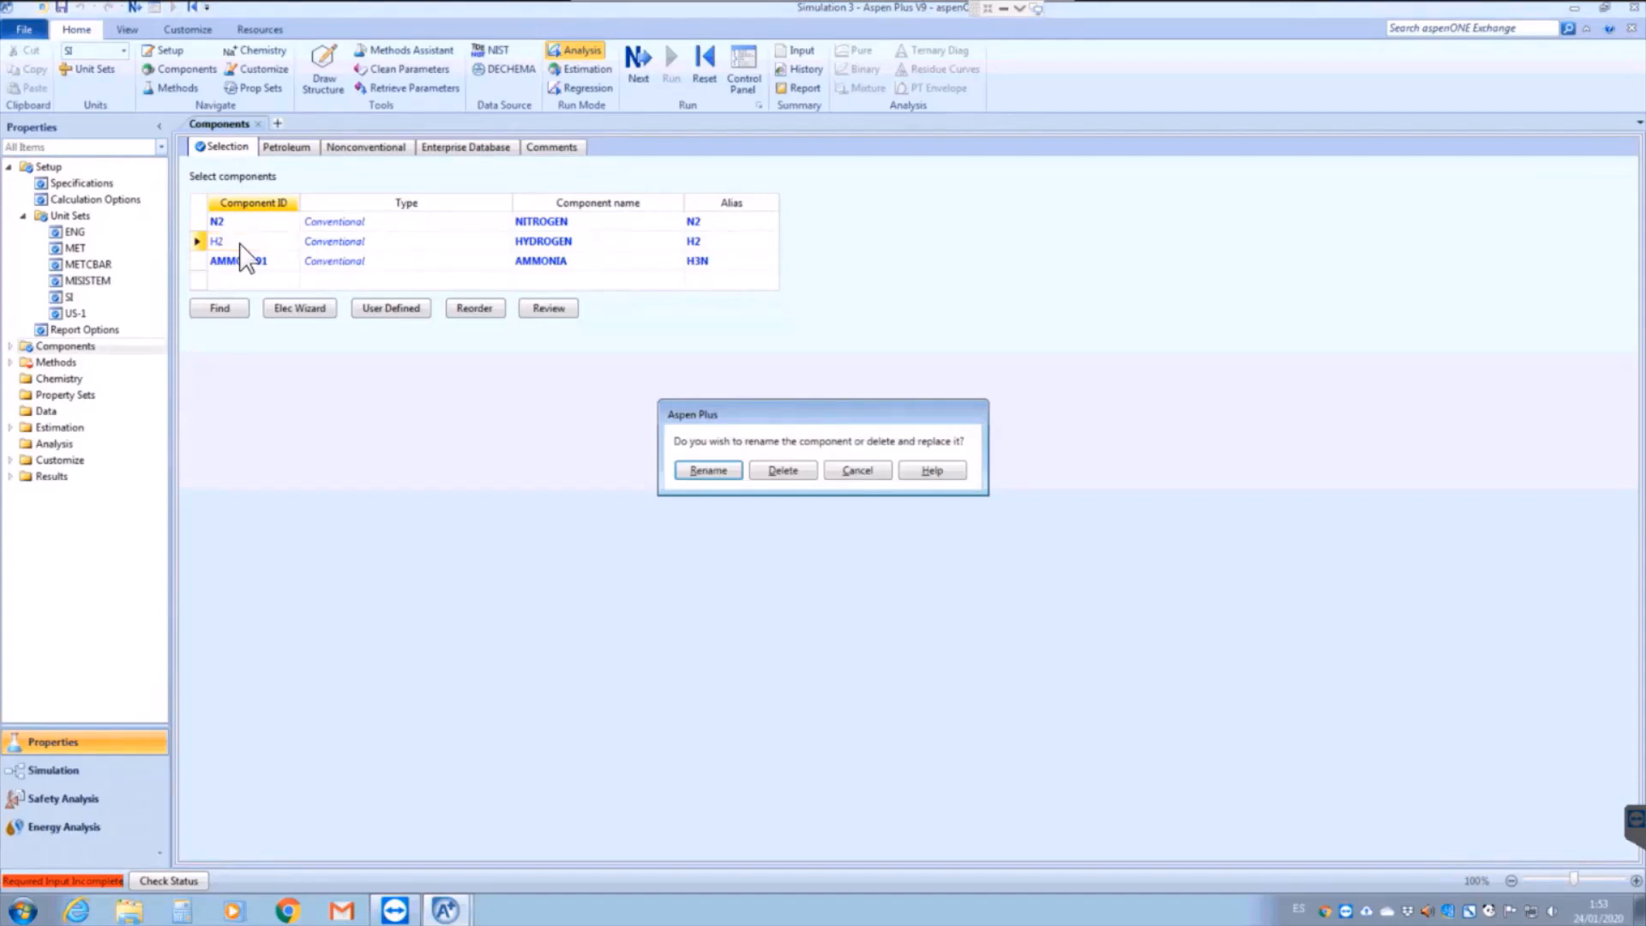
{"action": "left_click", "coordinate": [712, 472]}
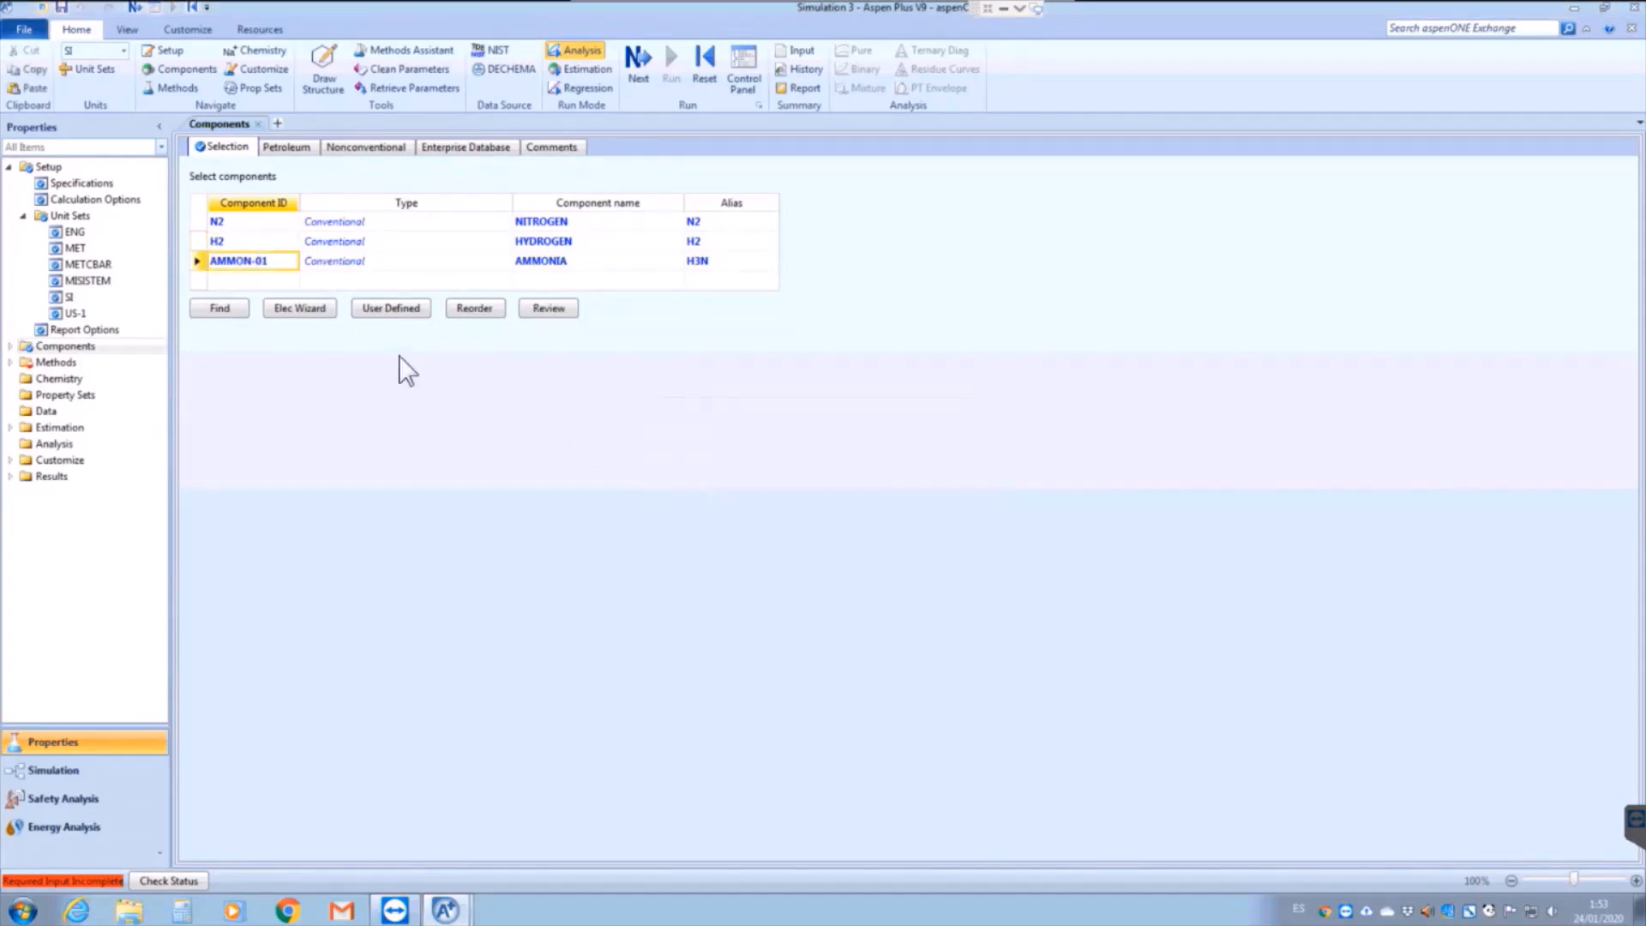
Rename the ammonia component ID to NH3
{"action": "left_click", "coordinate": [252, 260]}
{"action": "type", "text": "NH3"}
{"action": "key", "text": "Return"}
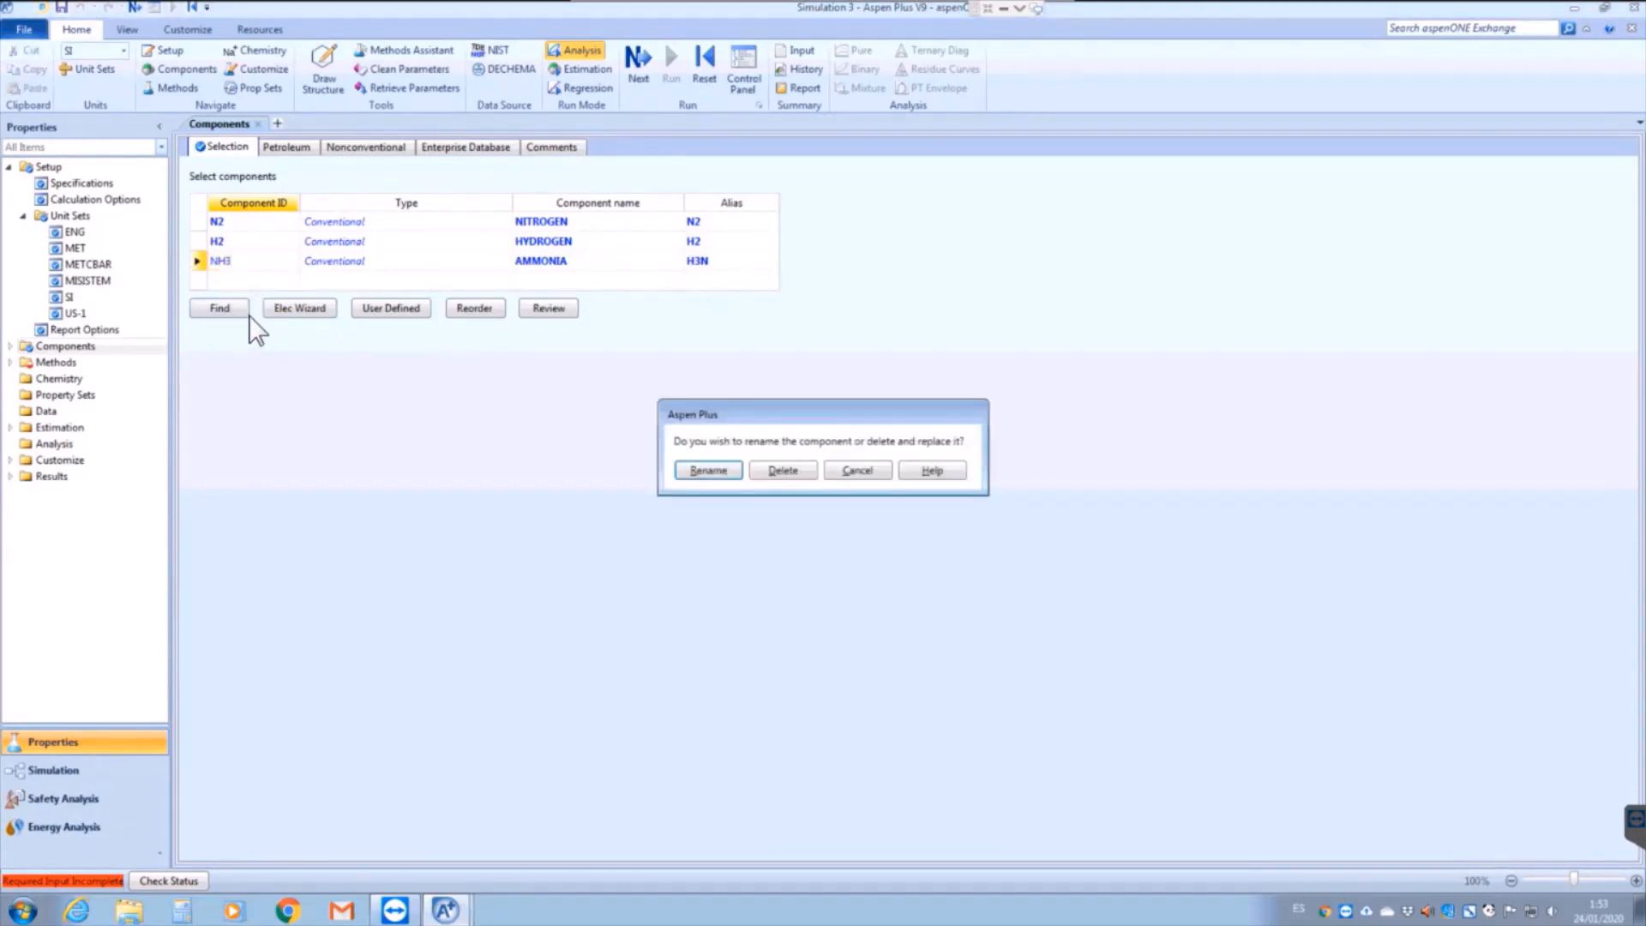
{"action": "left_click", "coordinate": [716, 468]}
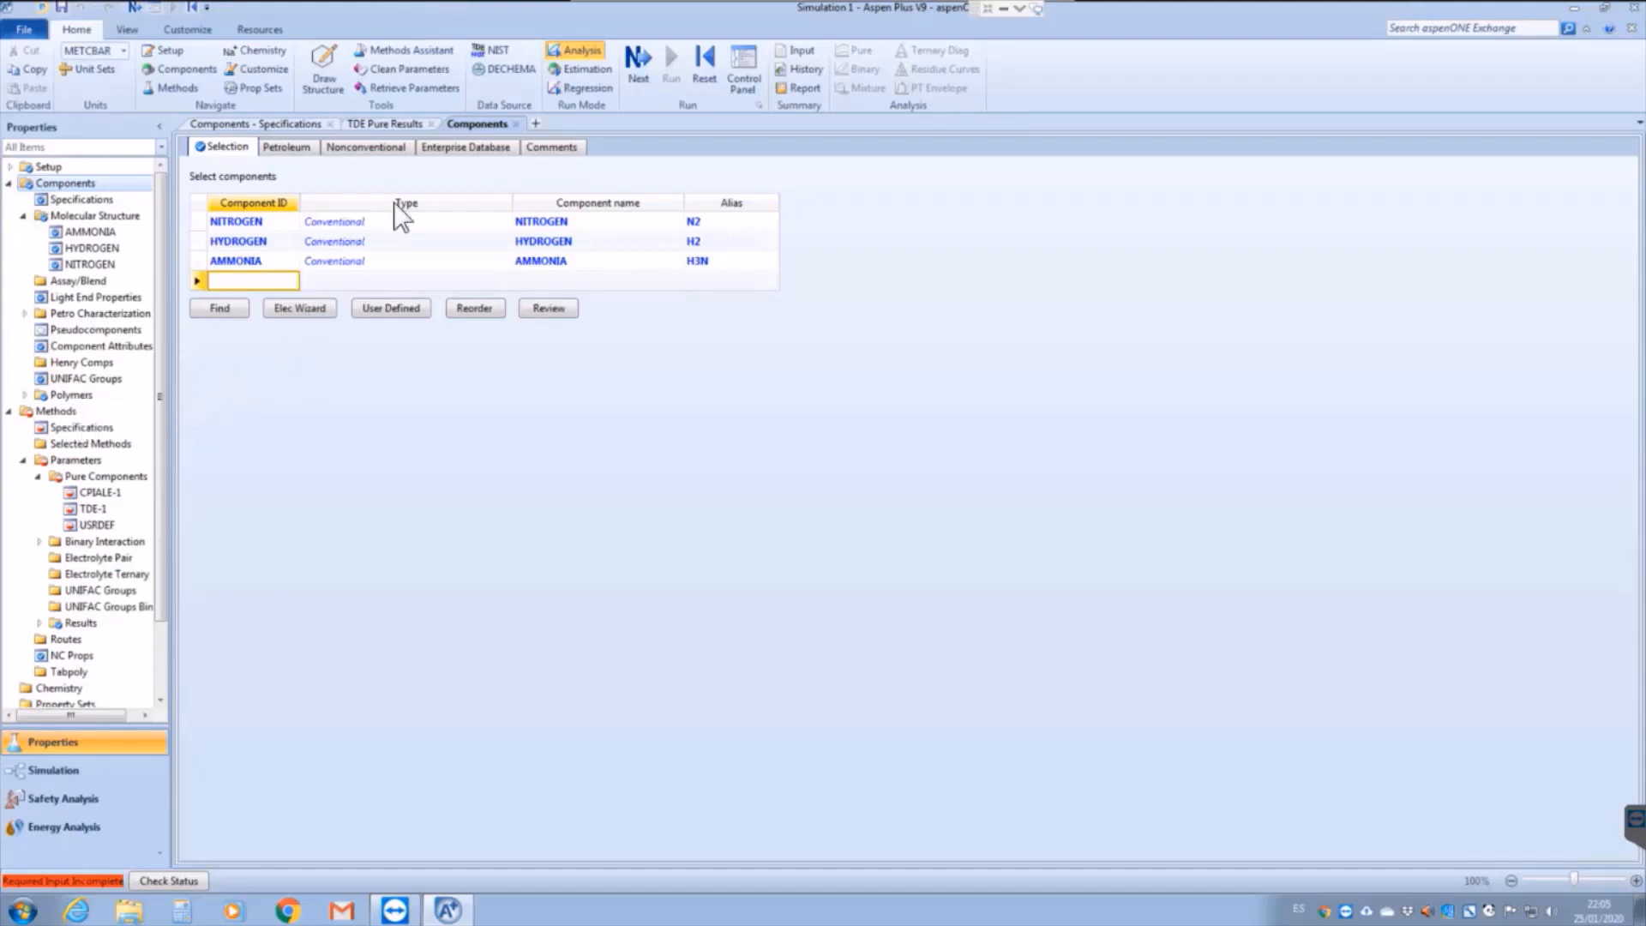
Go to the global property method specifications and set the method filter to ALL
{"action": "left_click", "coordinate": [640, 67]}
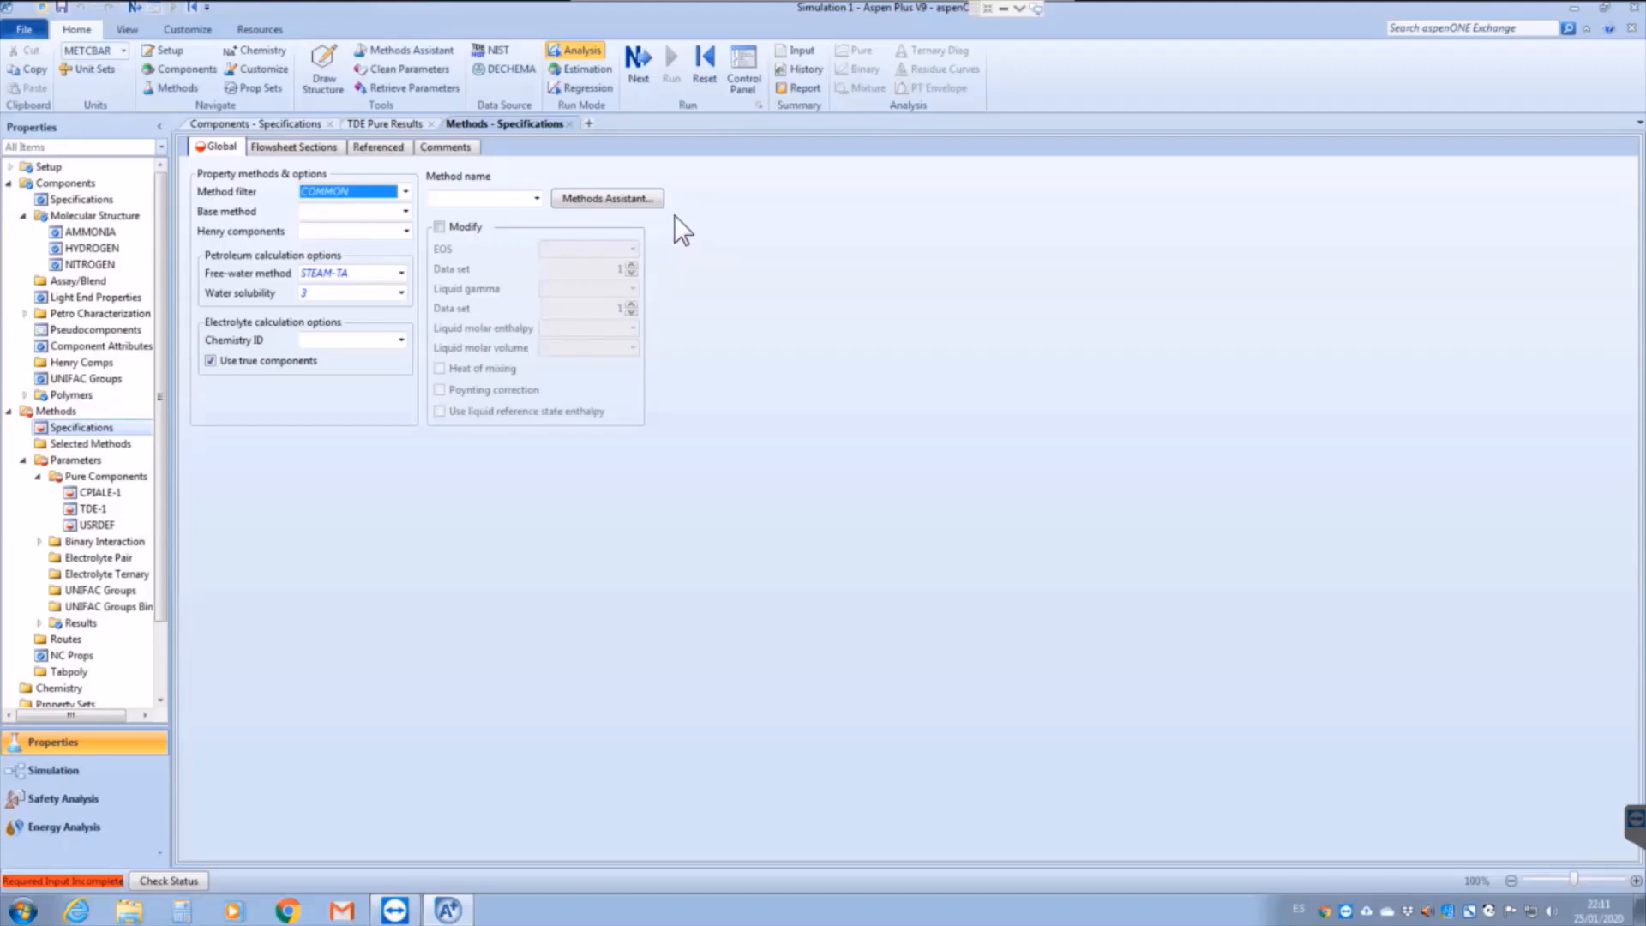
{"action": "left_click", "coordinate": [405, 190]}
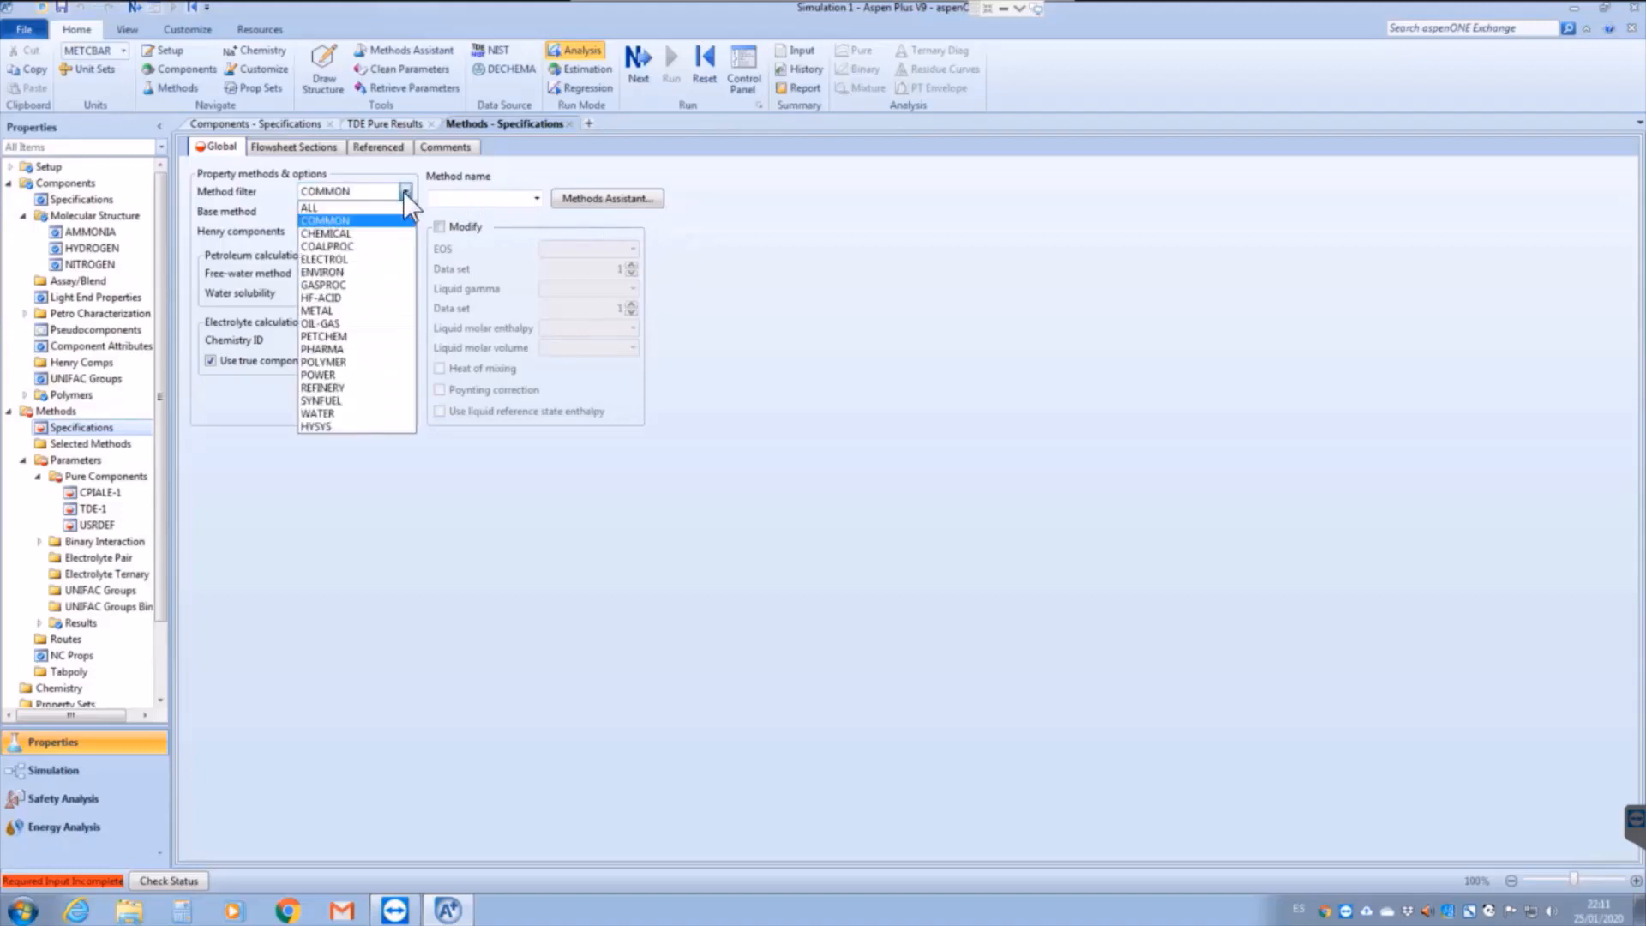
{"action": "left_click", "coordinate": [407, 208]}
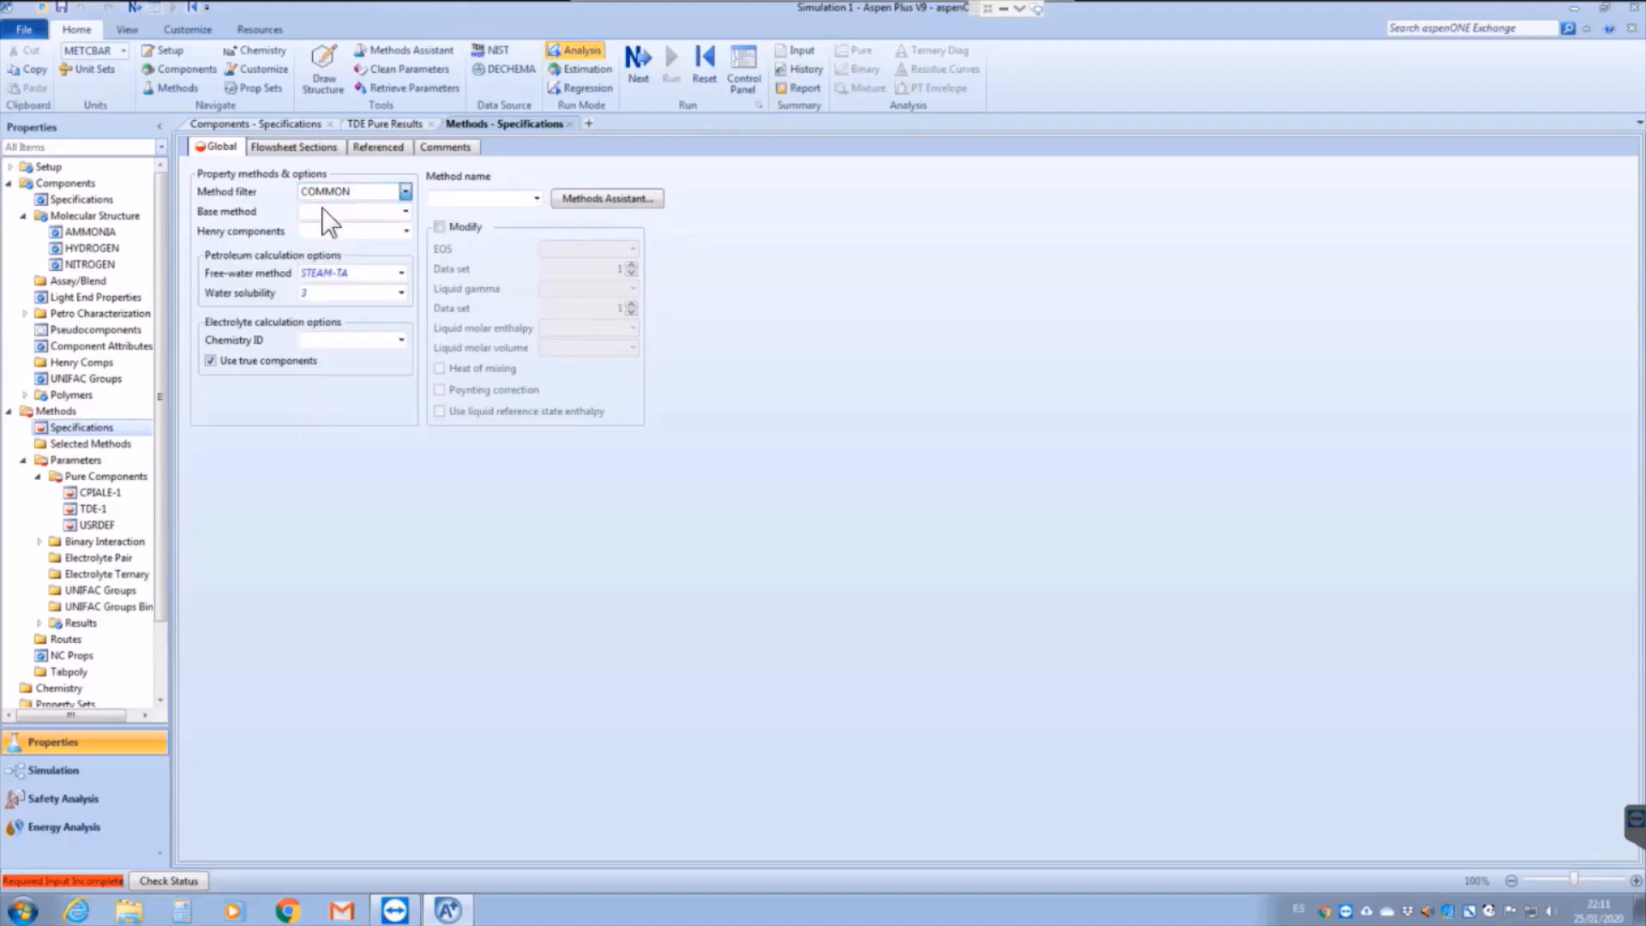
Choose PENG-ROB as the base property method for the simulation
{"action": "left_click", "coordinate": [409, 217]}
{"action": "left_click_drag", "start_coordinate": [409, 237], "coordinate": [404, 424]}
{"action": "left_click_drag", "start_coordinate": [404, 447], "coordinate": [407, 238]}
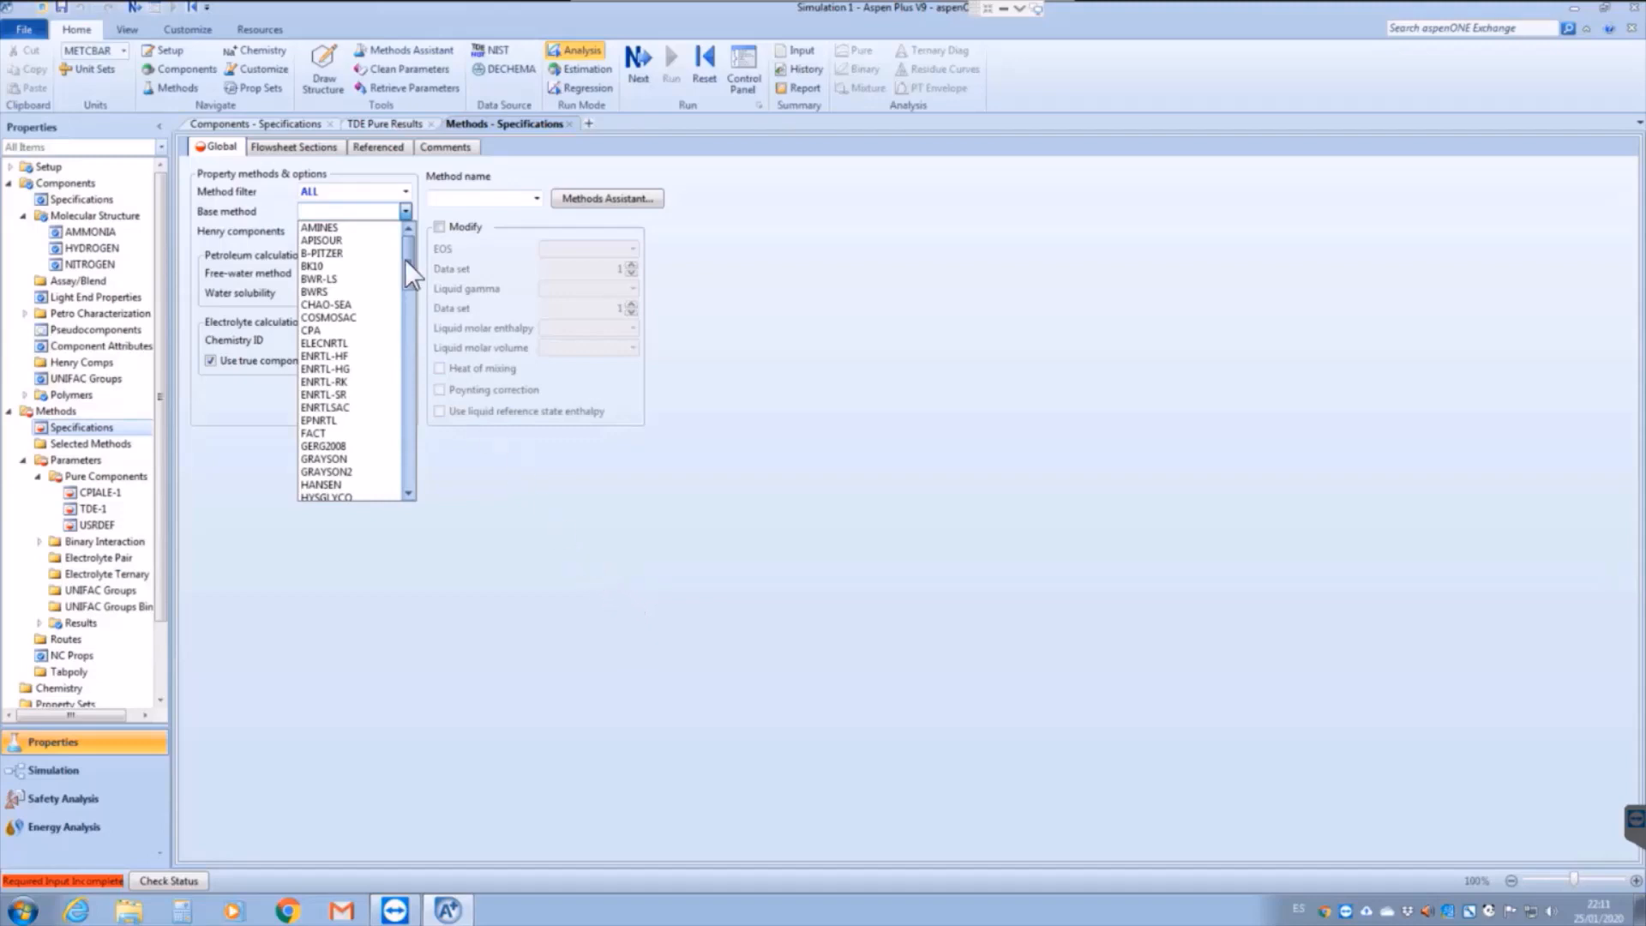
{"action": "left_click_drag", "start_coordinate": [408, 255], "coordinate": [383, 394]}
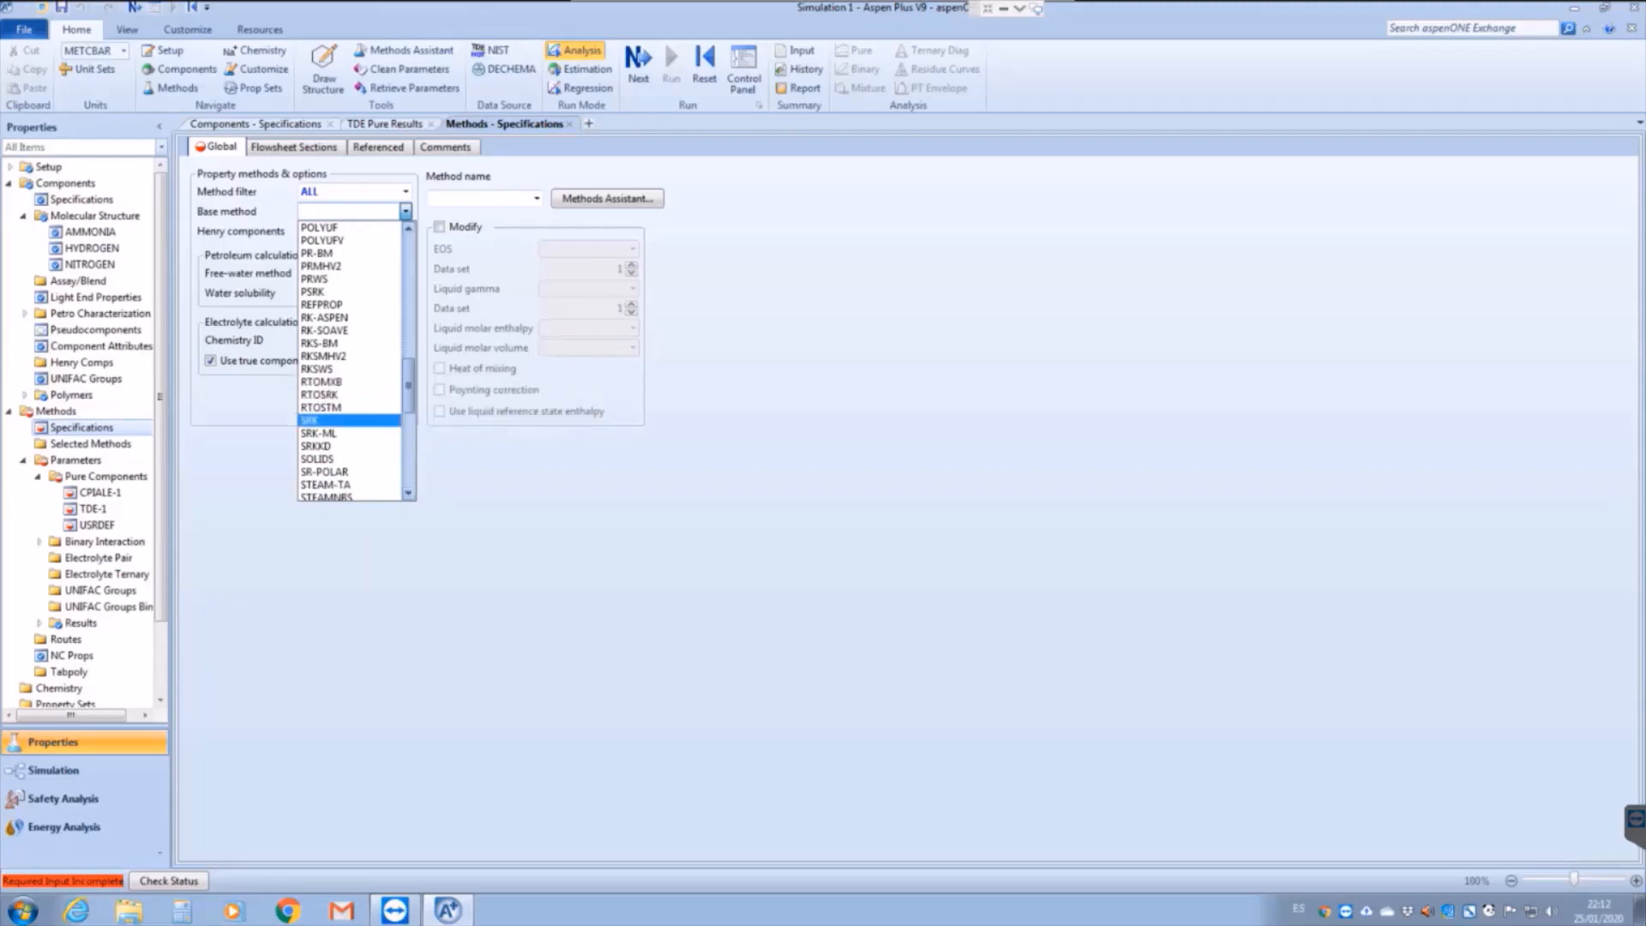
{"action": "scroll", "coordinate": [351, 356], "scroll_direction": "up", "scroll_amount": 6}
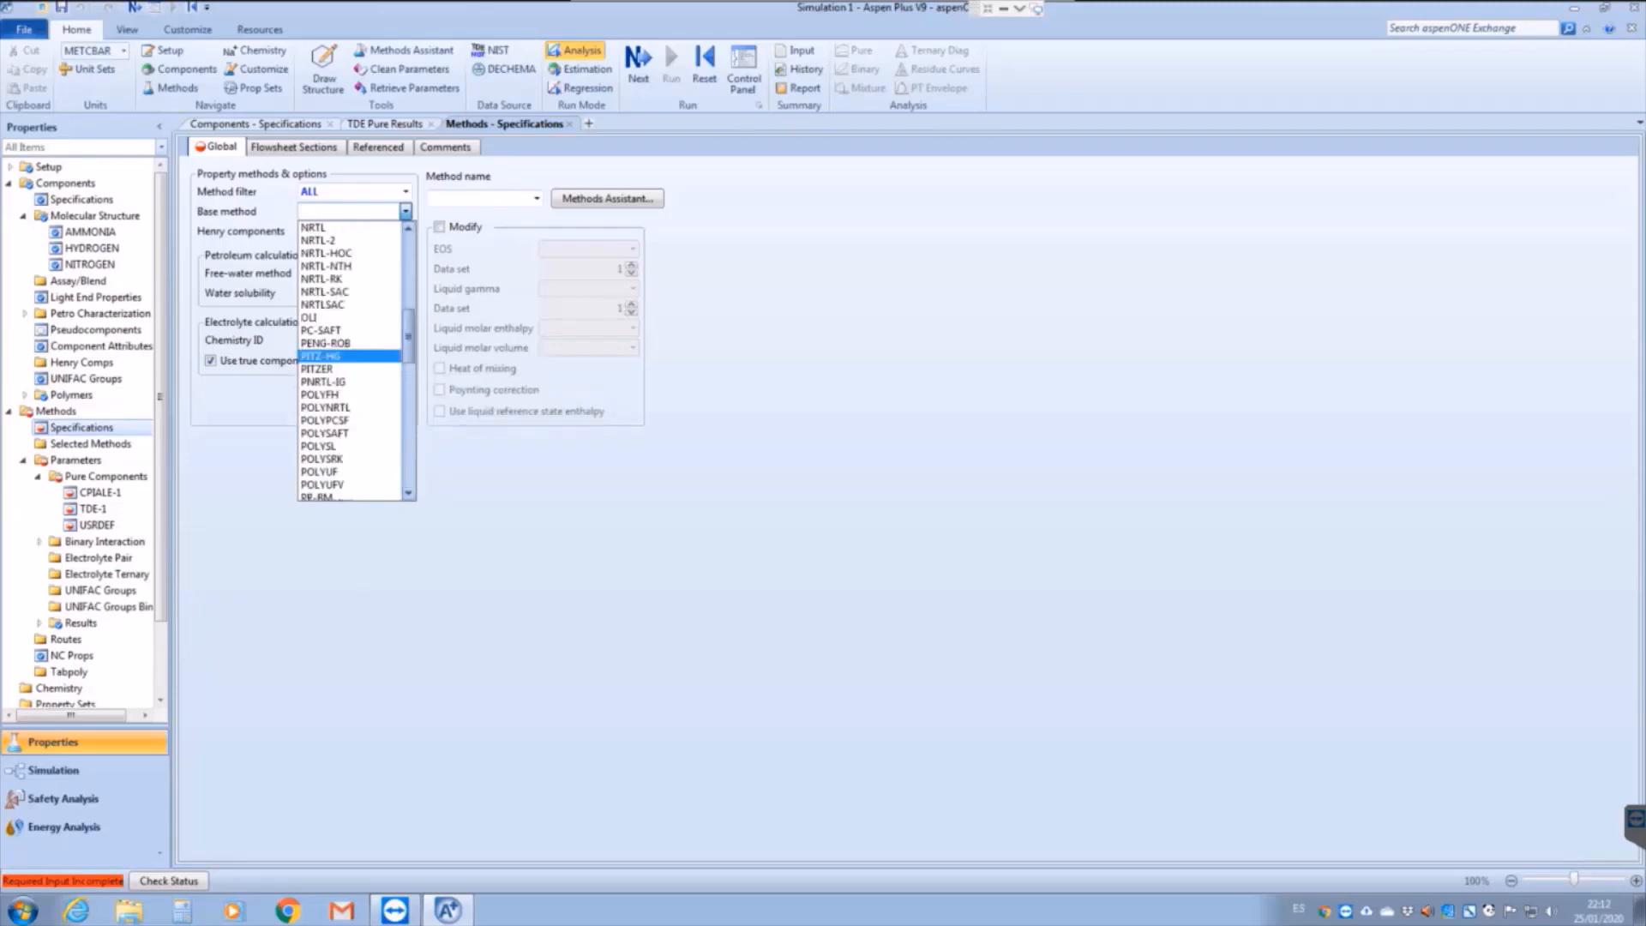
{"action": "left_click", "coordinate": [339, 341]}
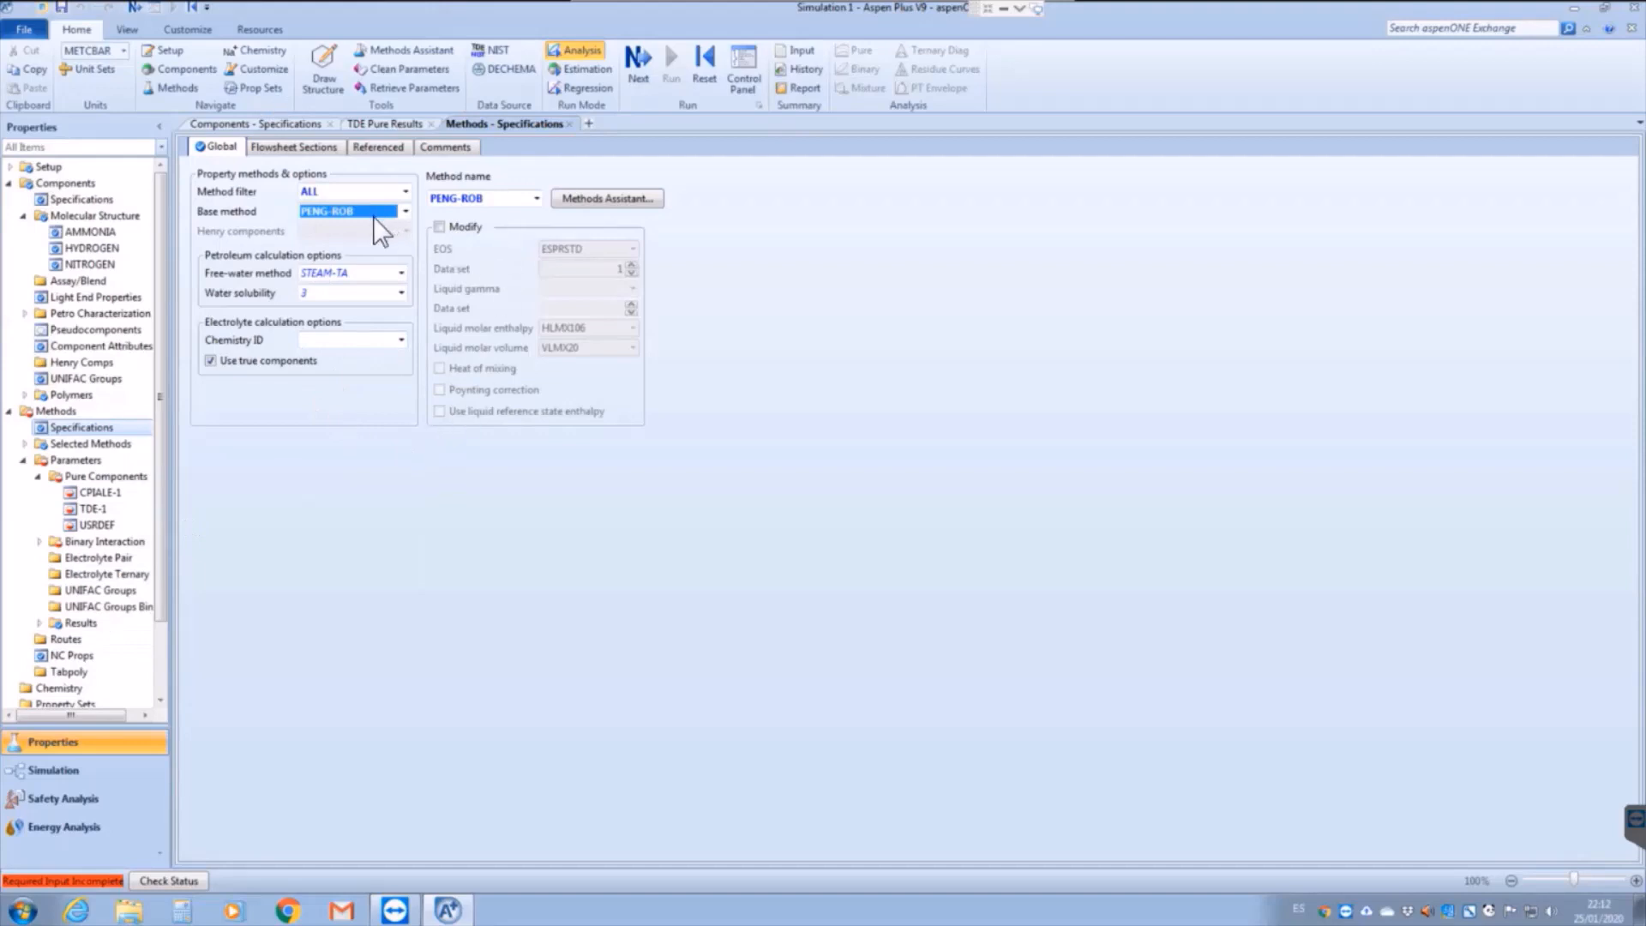
Continue past the binary interaction parameters to run Property Analysis / Setup, and switch to the Simulation environment
{"action": "left_click", "coordinate": [637, 55]}
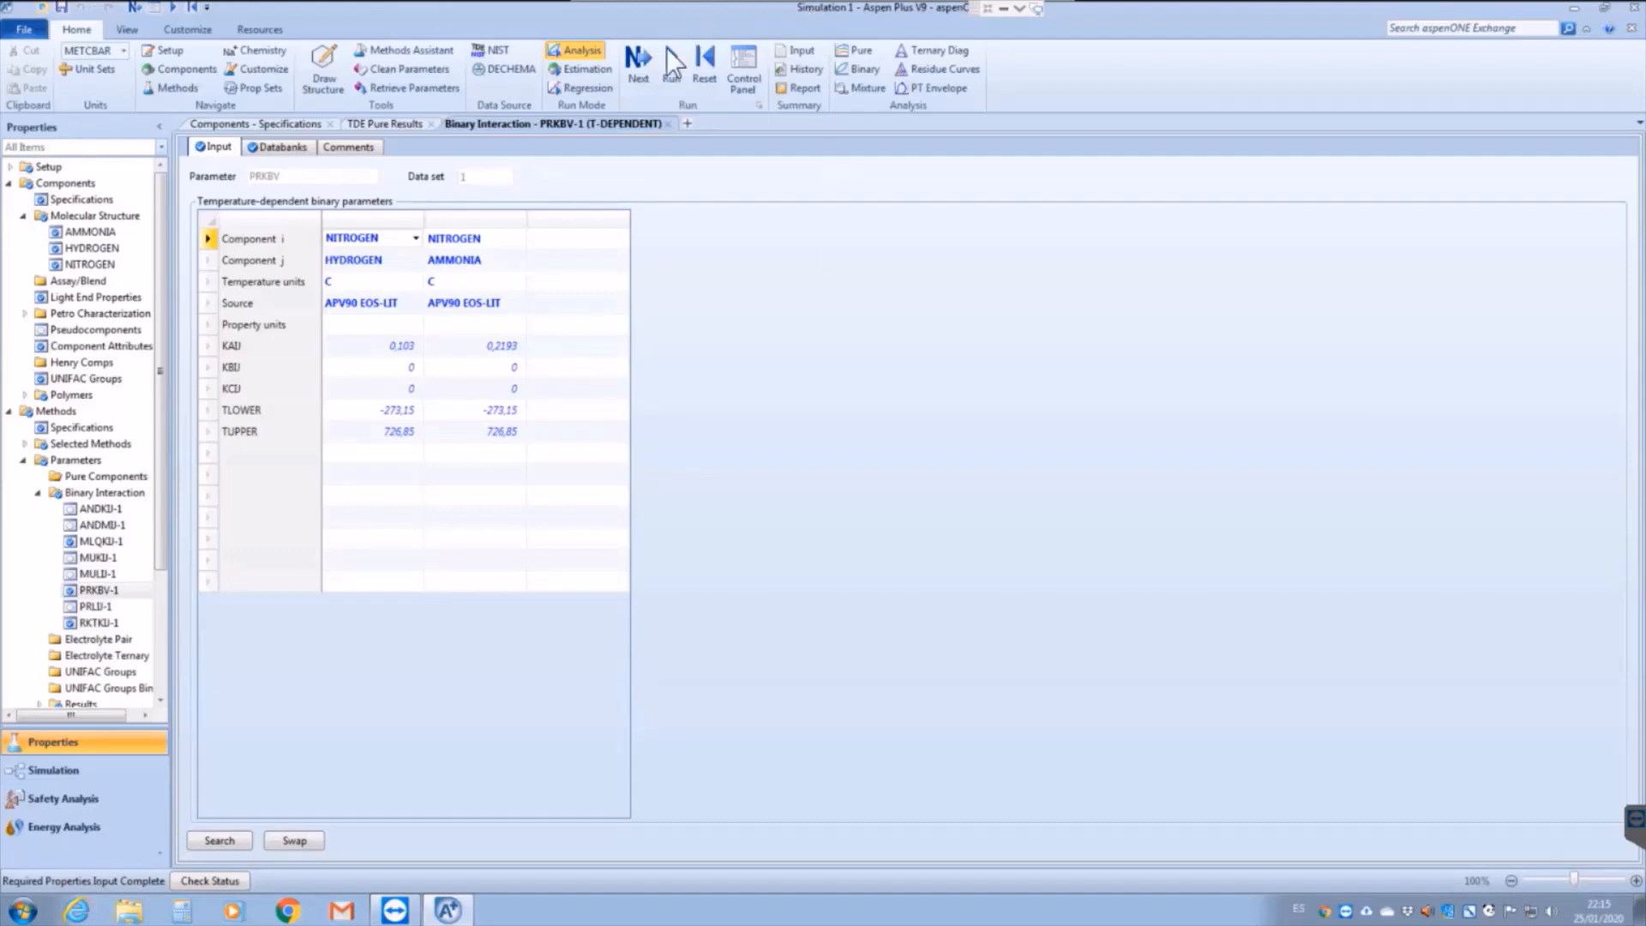
{"action": "left_click", "coordinate": [639, 60]}
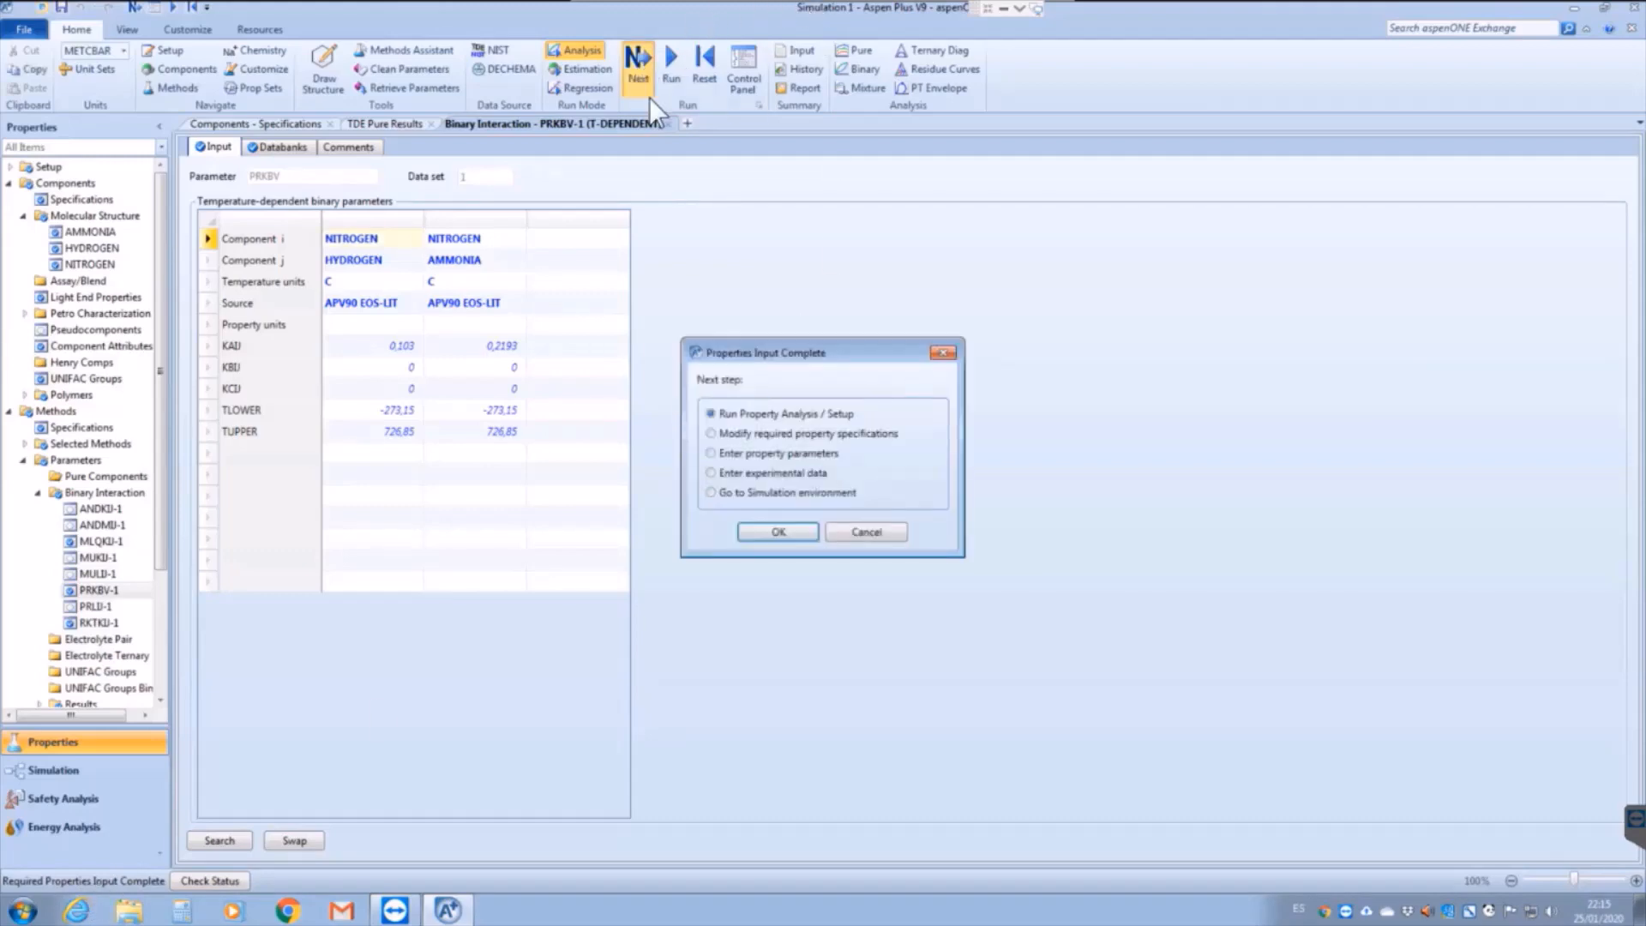
{"action": "left_click", "coordinate": [781, 532]}
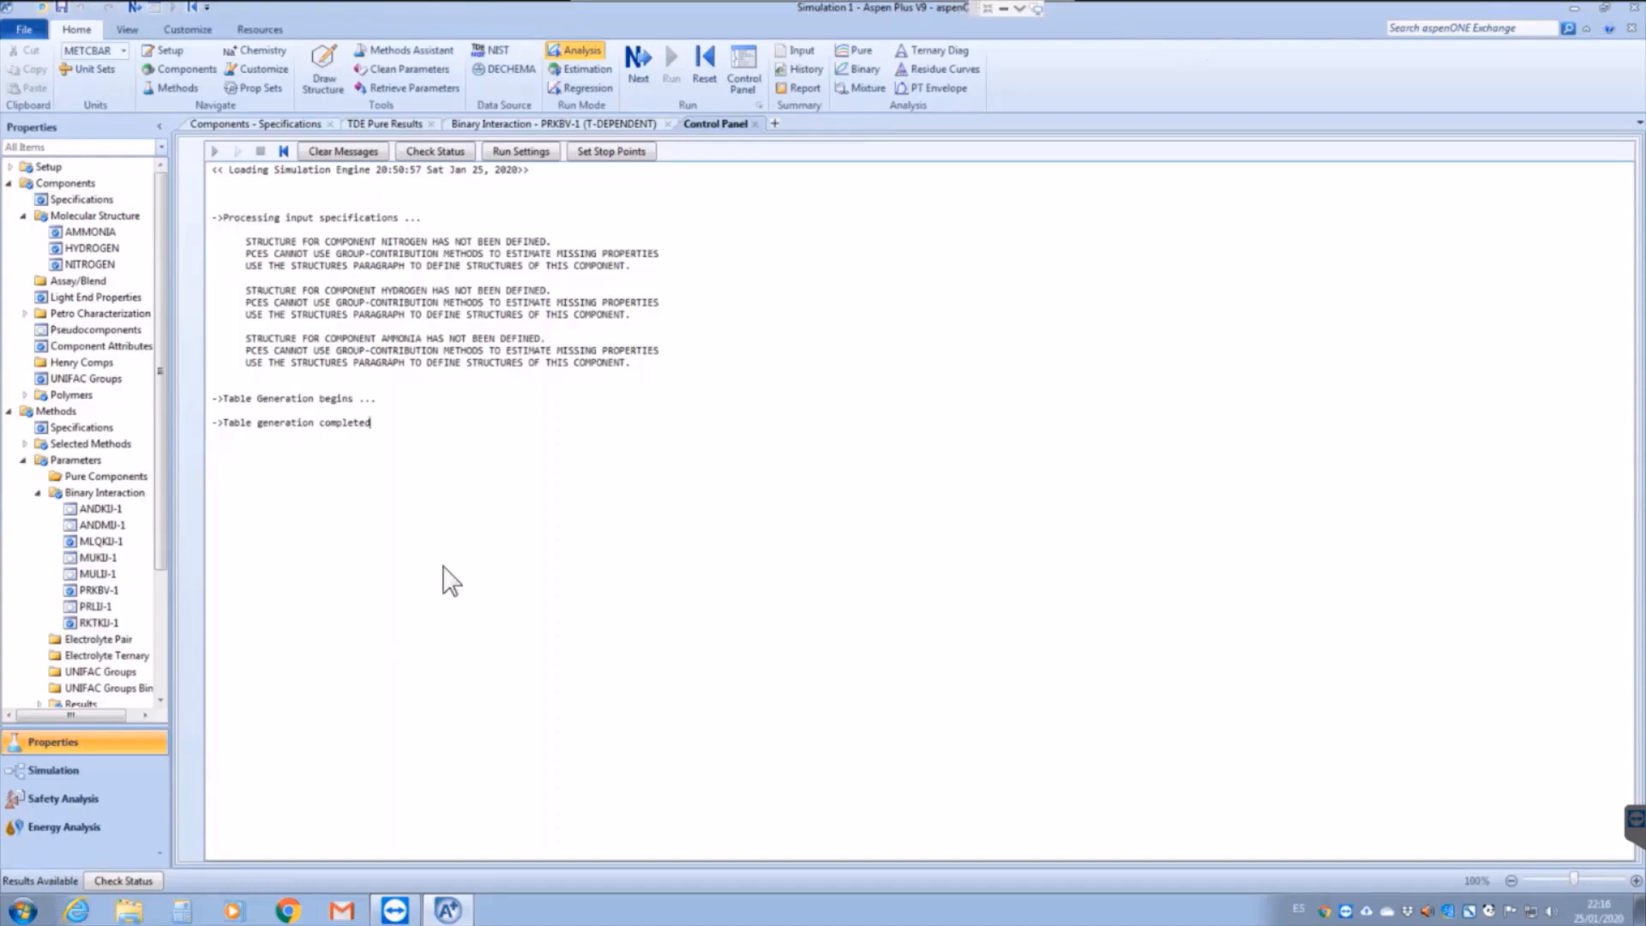
{"action": "left_click", "coordinate": [65, 770]}
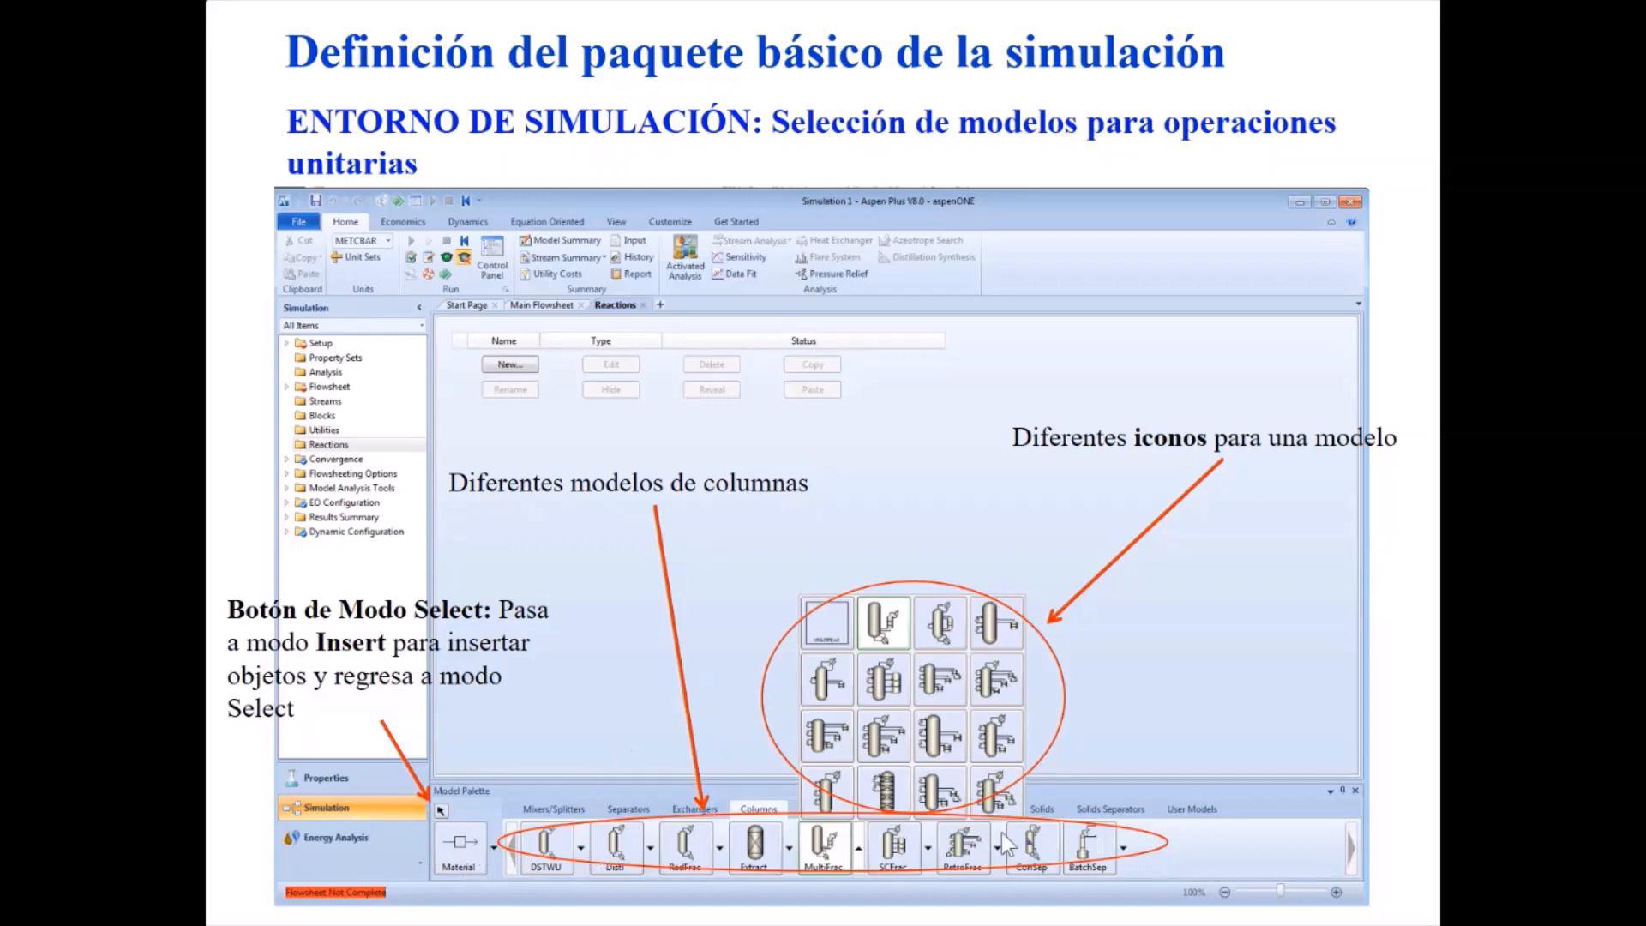
{"action": "left_click", "coordinate": [1152, 853]}
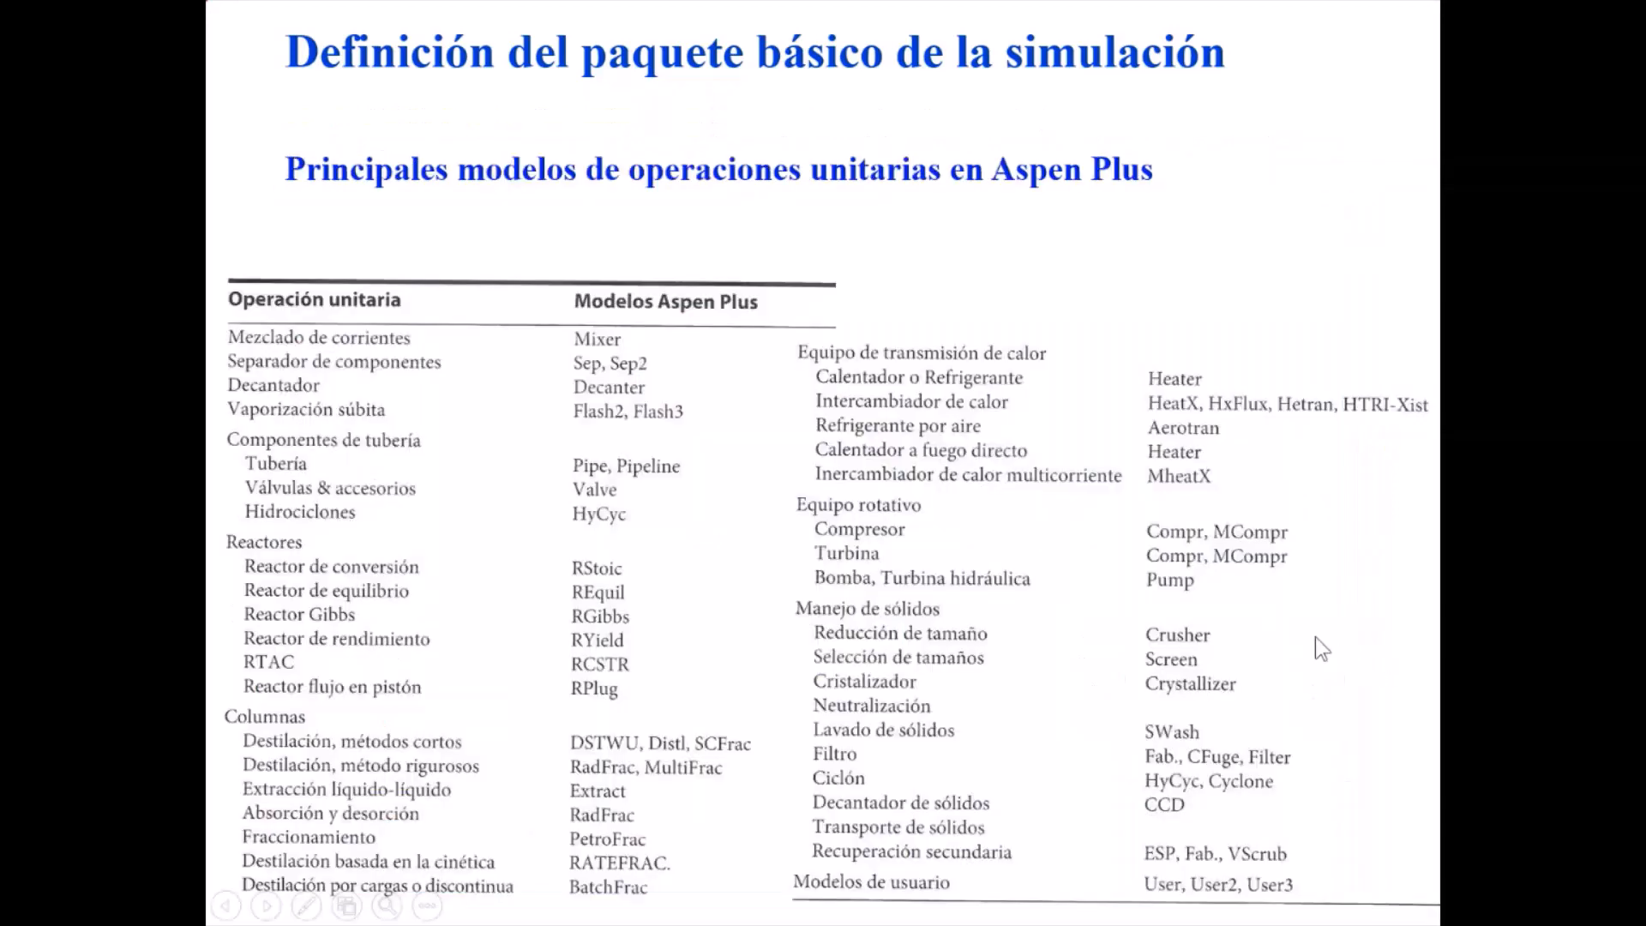